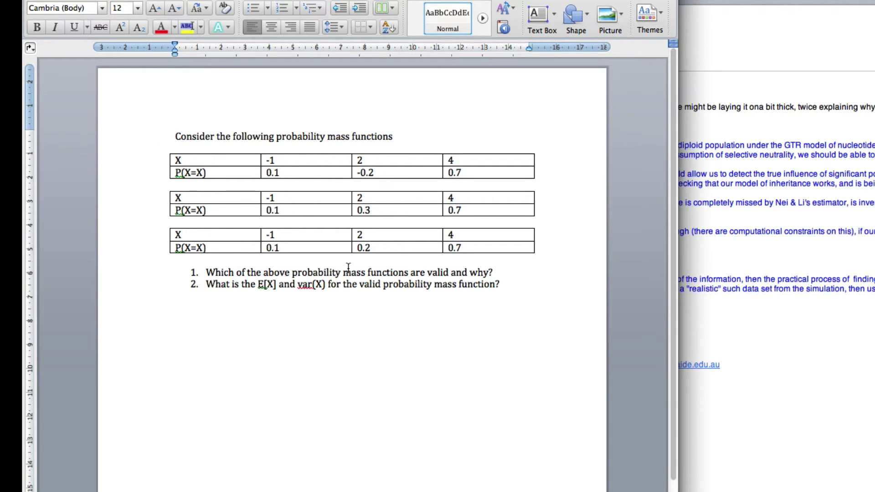
Under question 1, write that valid probabilities must lie between 0 and 1 inclusive and add to 1
click(498, 270)
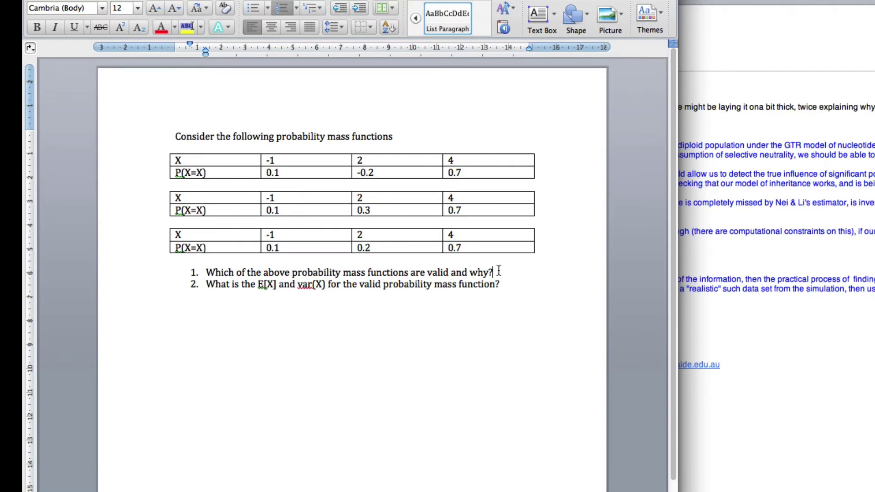
key(Return)
key(Return)
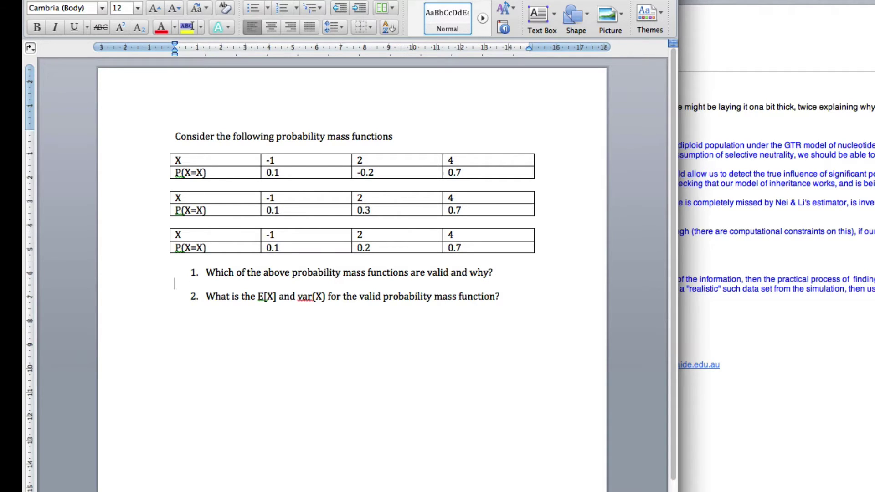
text(To be valid, need all)
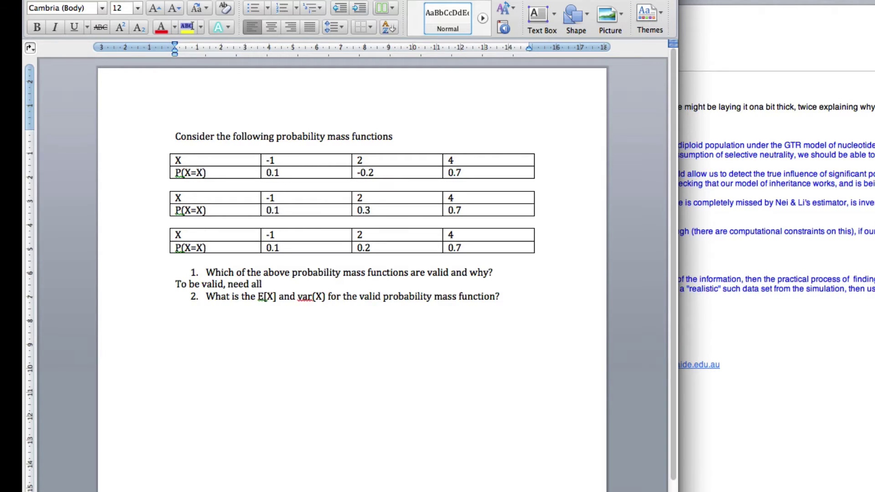
text( probabilities to)
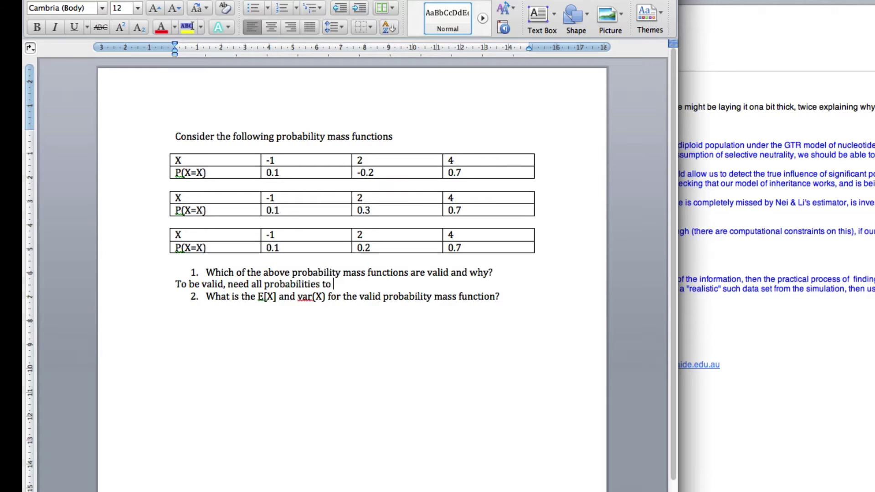
text( be between 0 and 1 i)
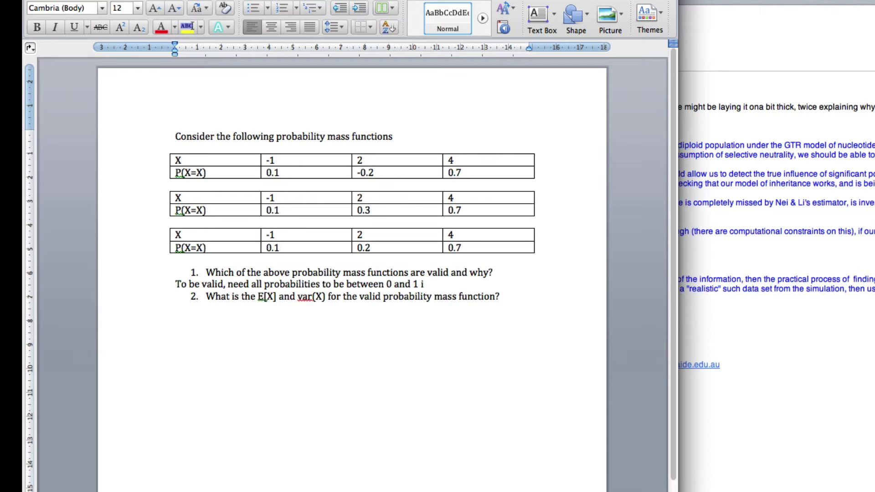
text(ncul)
key(BackSpace)
key(BackSpace)
text(lsu)
key(BackSpace)
key(BackSpace)
text(usive and also)
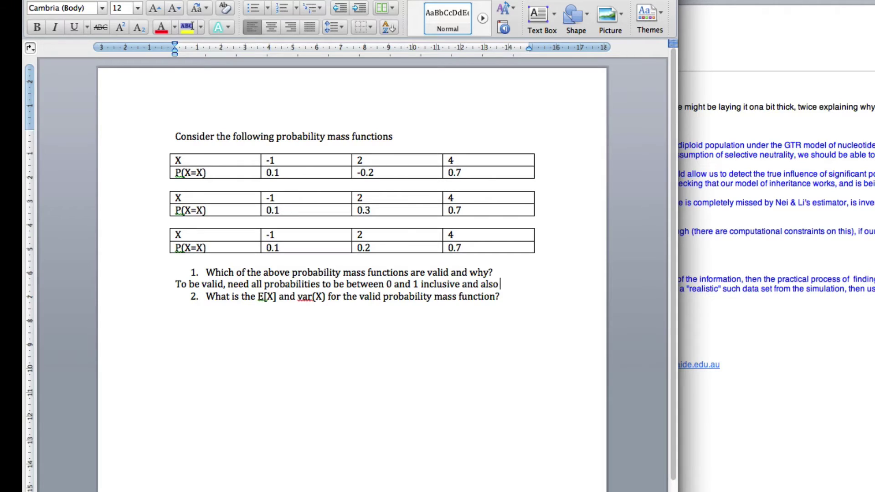
text( add up)
text( probabi)
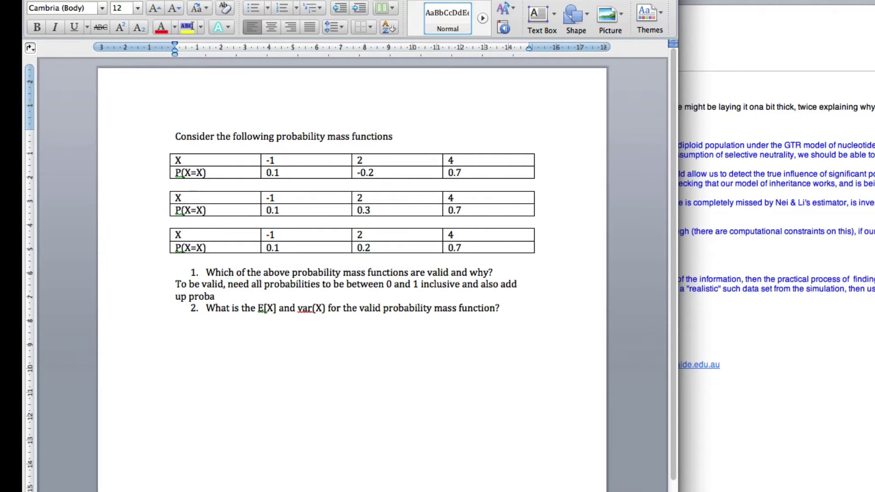
text(lities then)
key(BackSpace)
text(y add to )
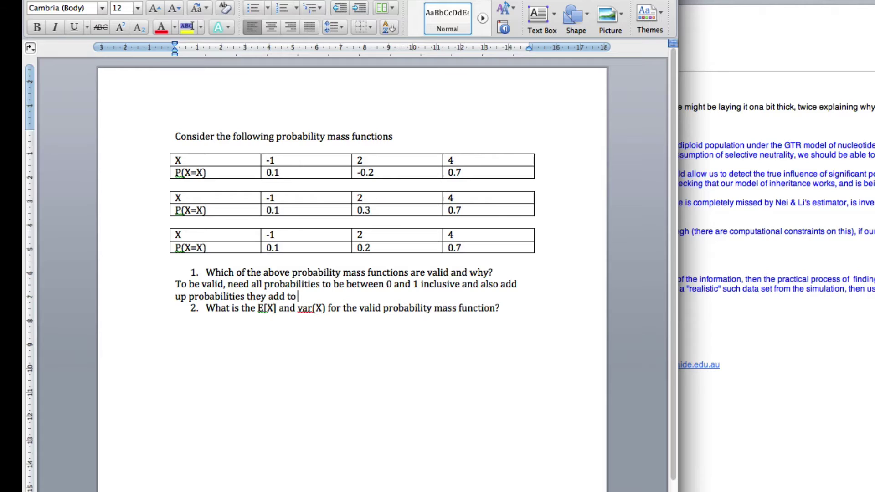
text(1.)
key(Return)
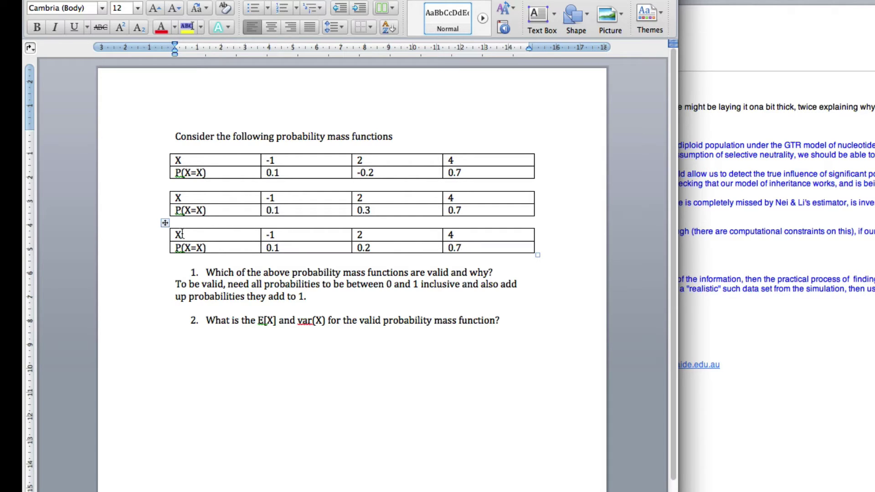
Add 'Only valid one is last one.' on a new line below the first answer
drag(177, 234, 530, 246)
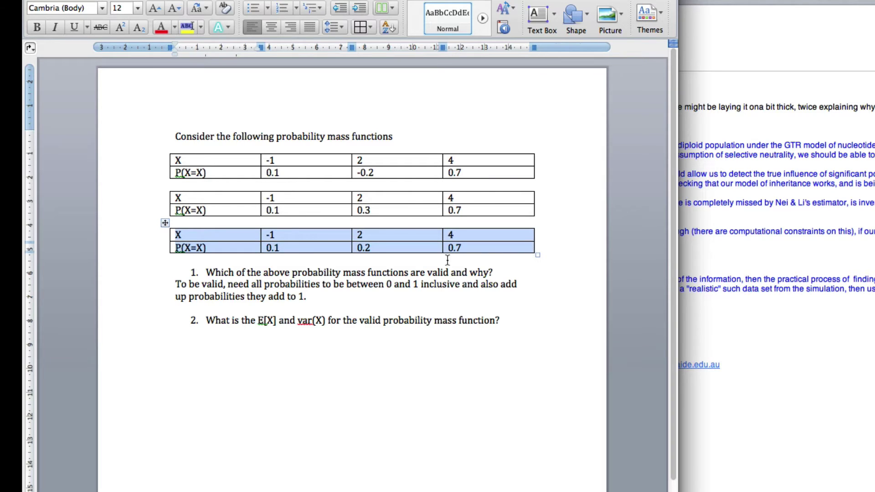
click(324, 298)
key(Return)
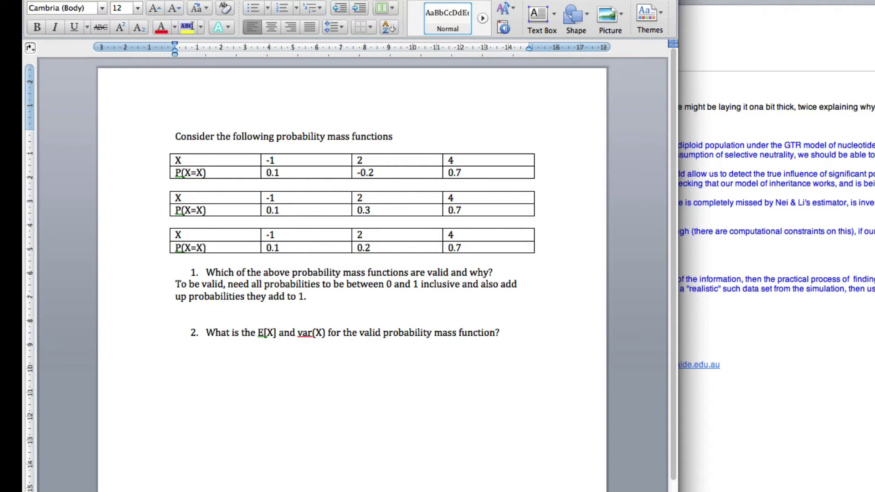
text(Only valid one is la)
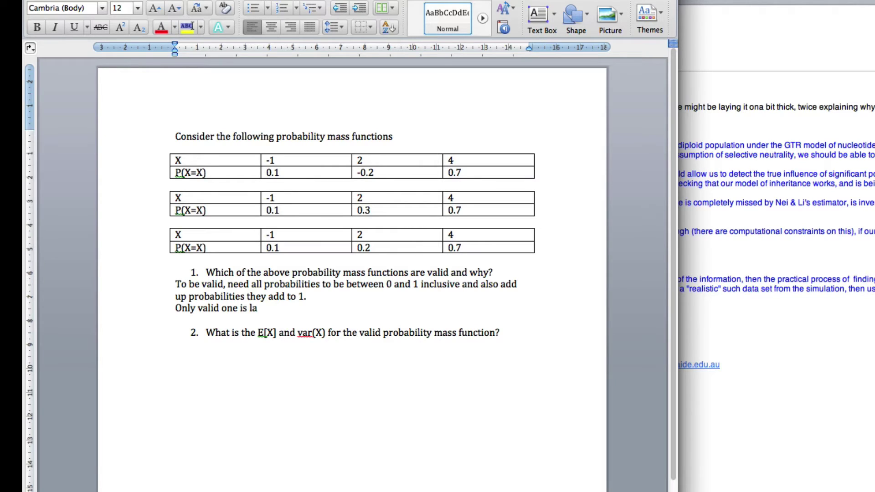
text(st one.)
Open an empty unnumbered line beneath question 2
click(511, 333)
key(Return)
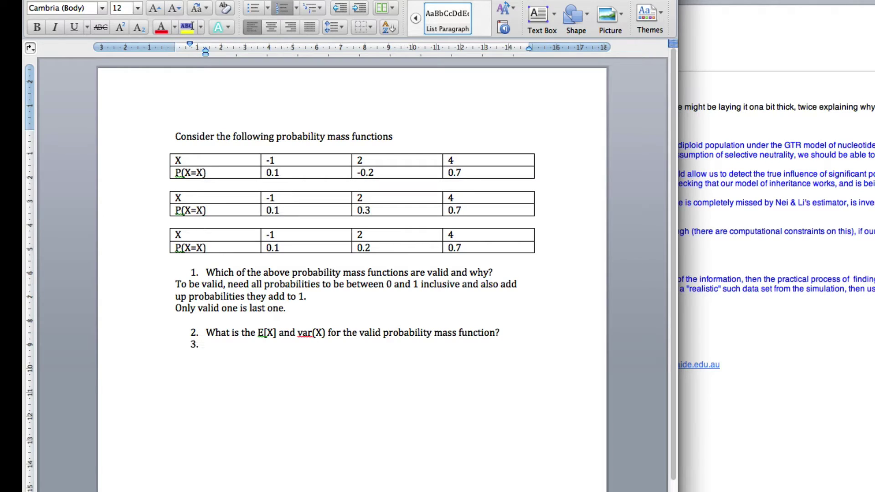
key(Return)
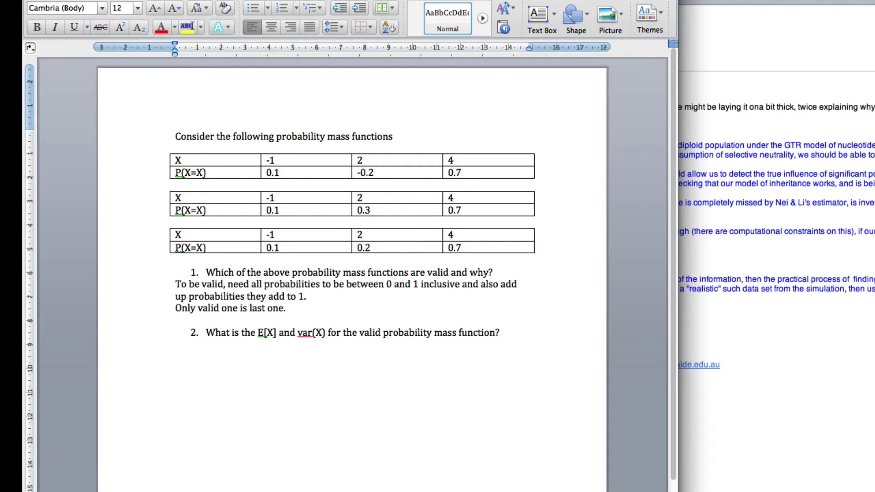
key(super+Tab)
key(super+Tab)
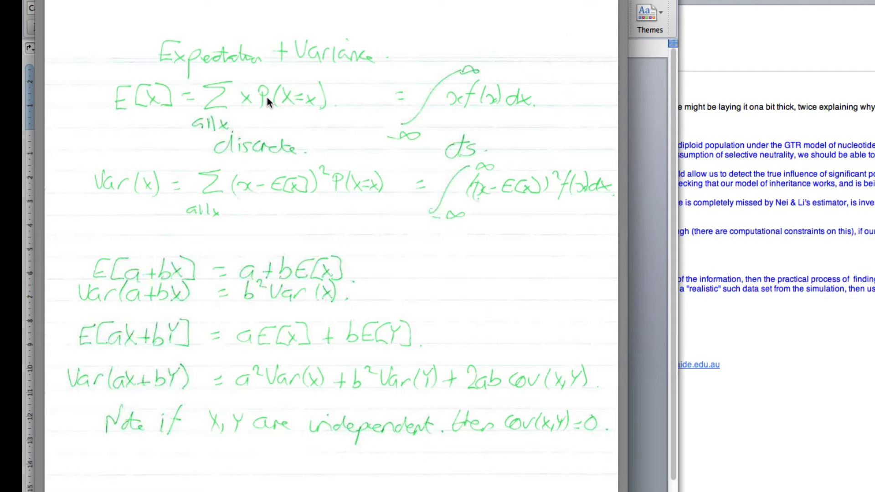
key(super+Tab)
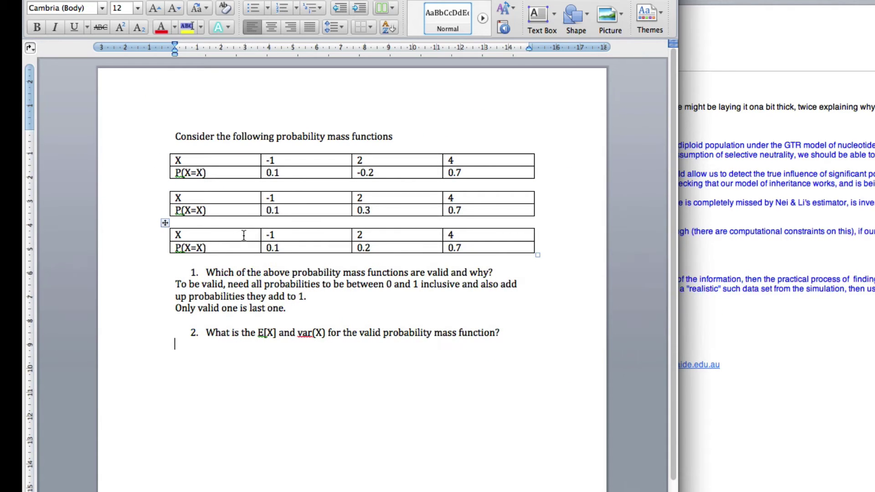
Insert the equation E[X] = −1×0.1 + 2×0.2 + 4×0.7 = below question 2, then bring up MATLAB
key(ctrl+equal)
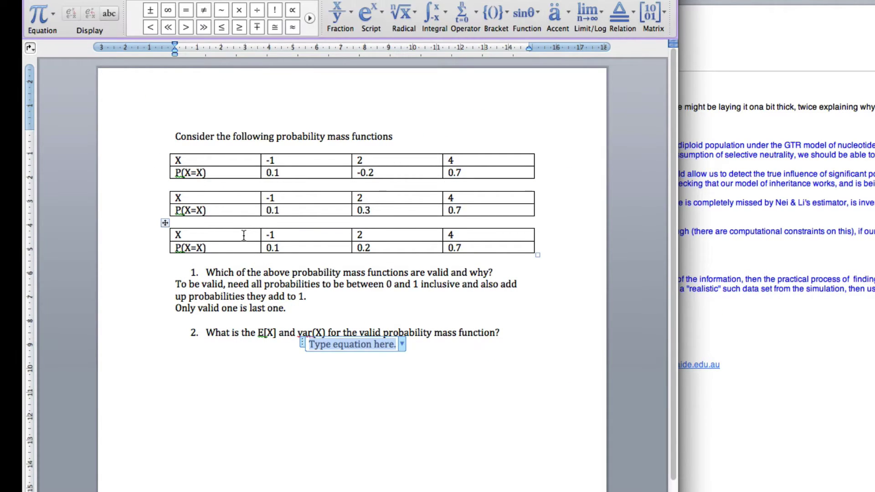
text(E)
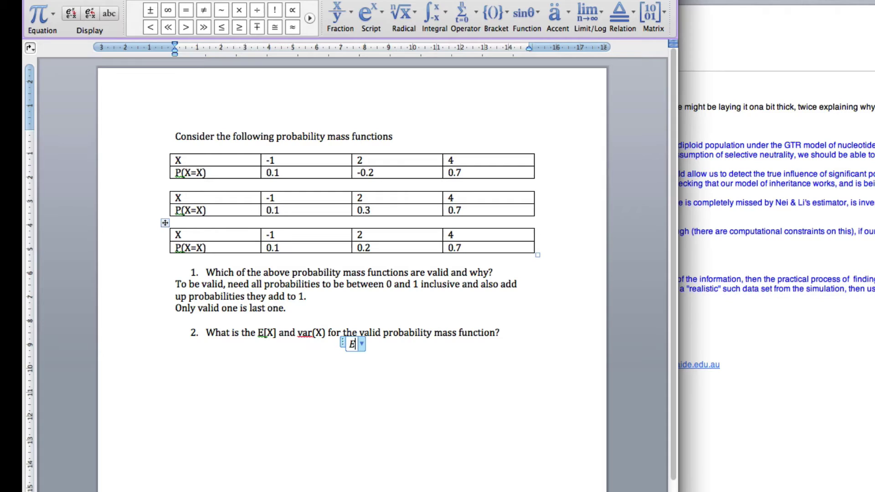
text([X)
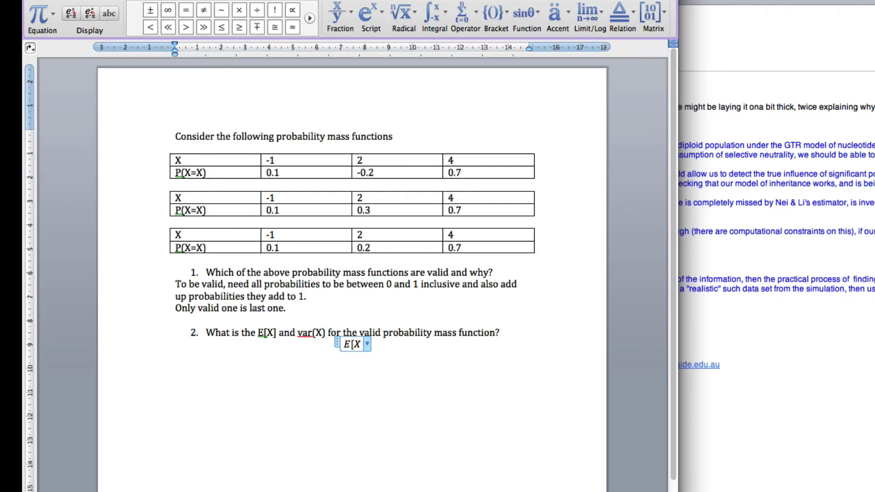
text(]=)
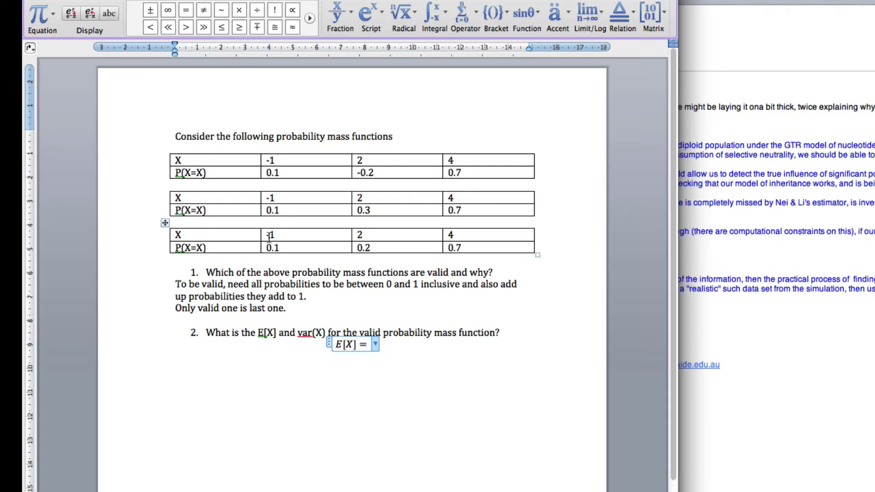
text(-1	imes )
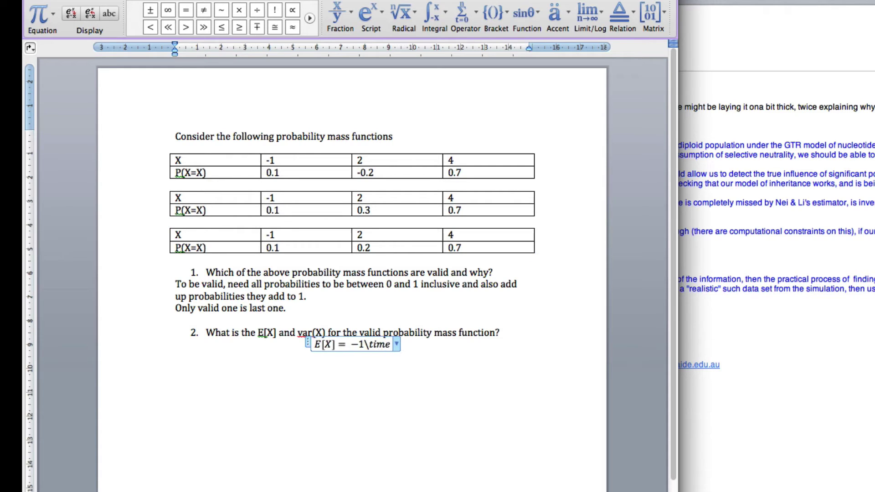
text(0.)
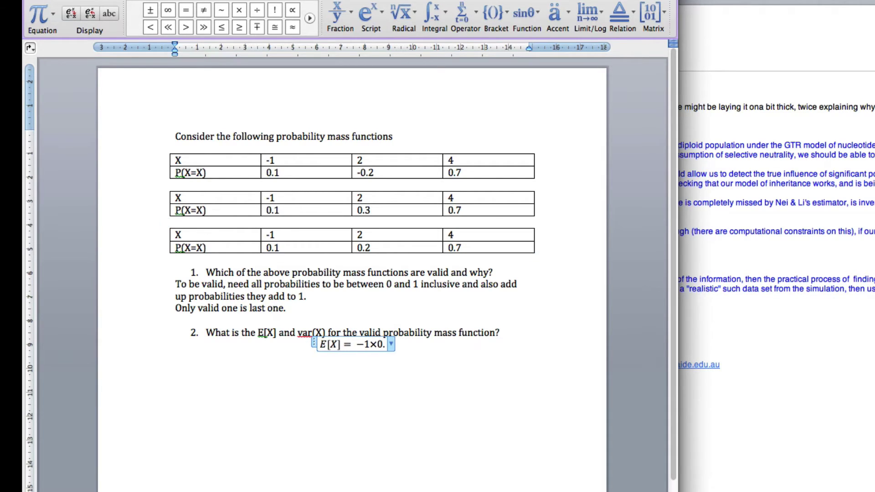
text(1+)
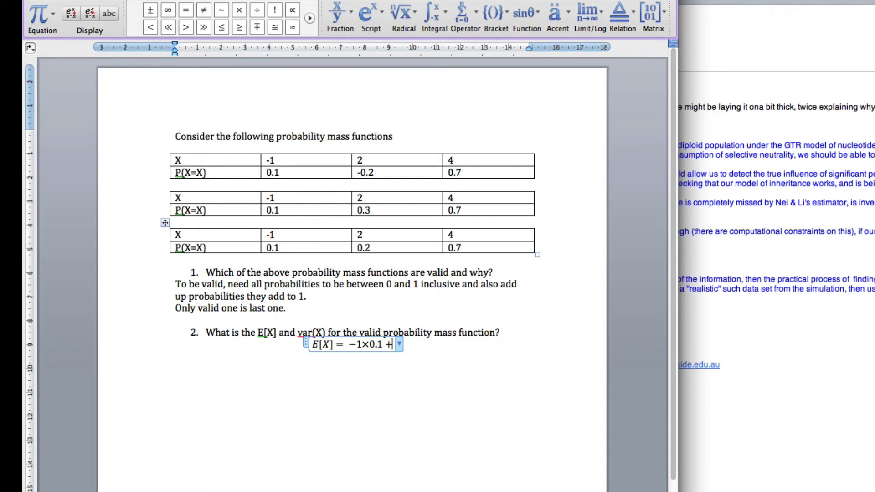
text(2	im)
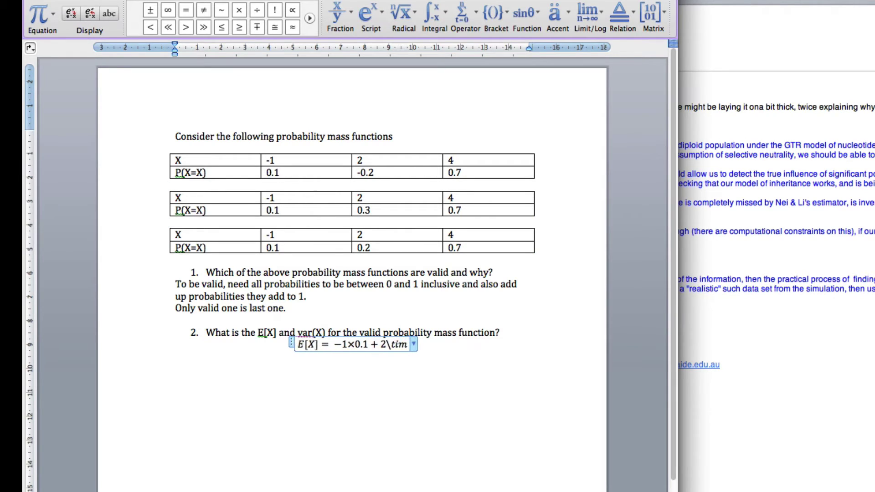
text(es )
text(0.2)
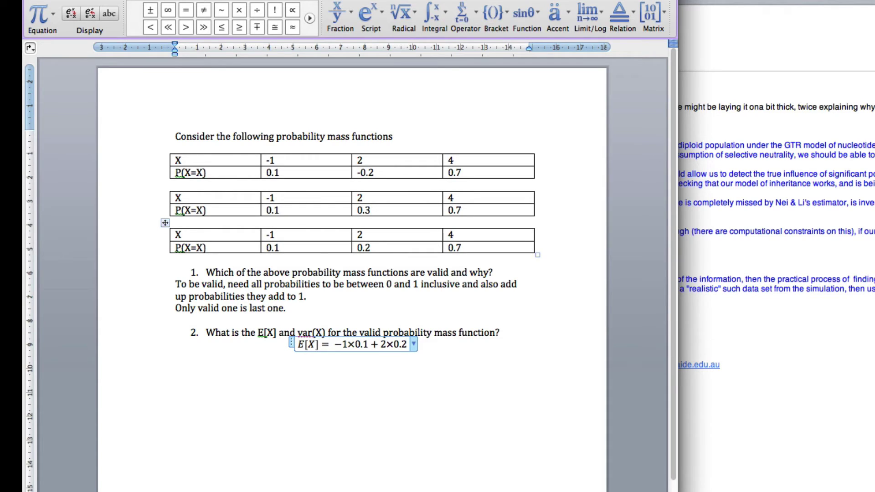
text(+4)
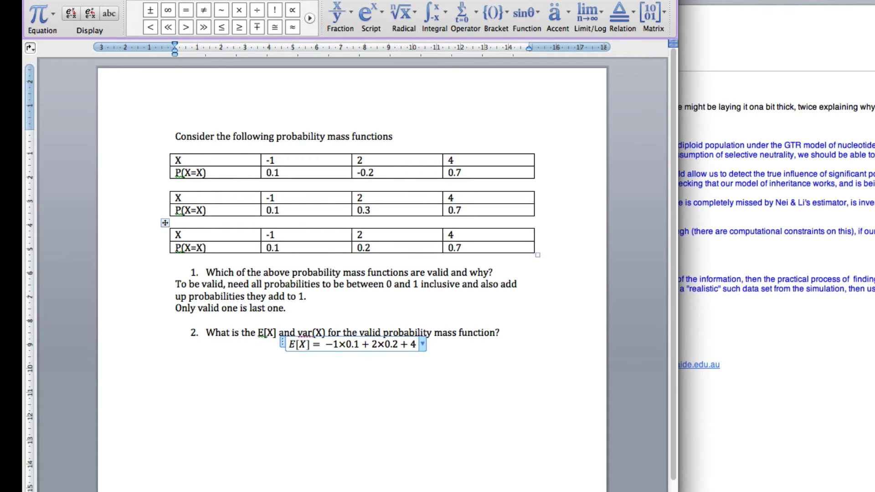
text(	imes )
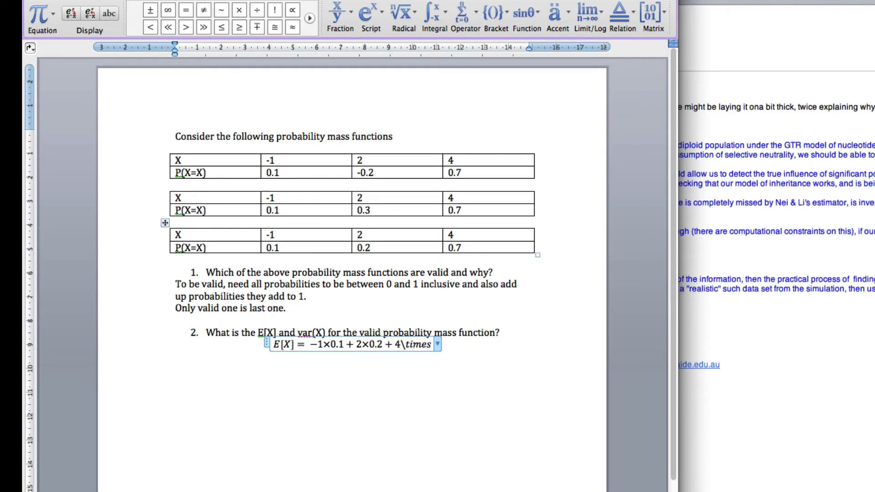
text(0.7)
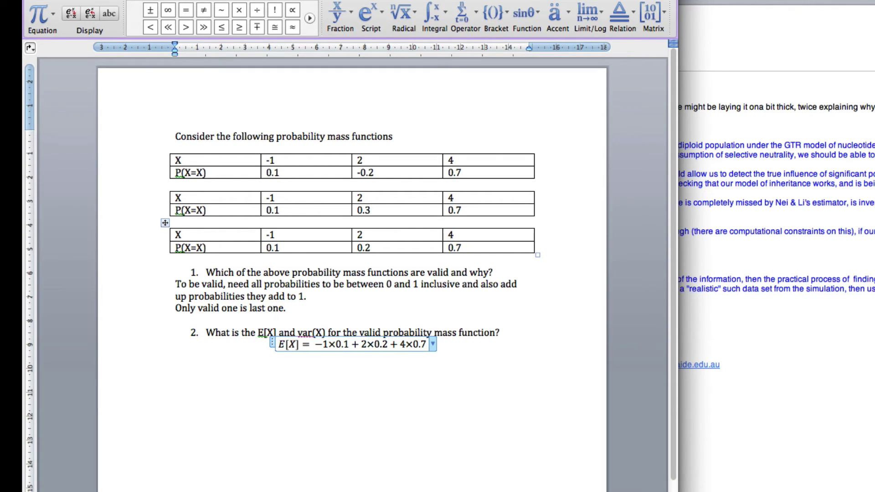
text(=)
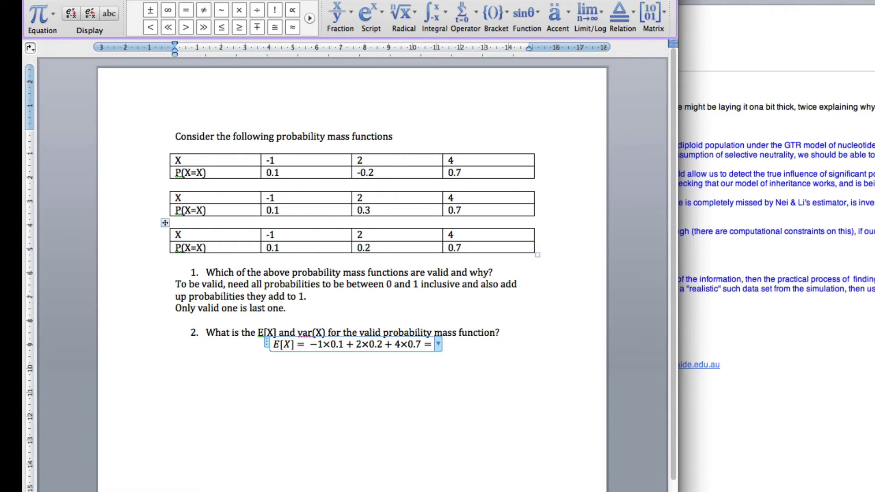
key(super+Tab)
key(super+Tab)
key(super+Tab)
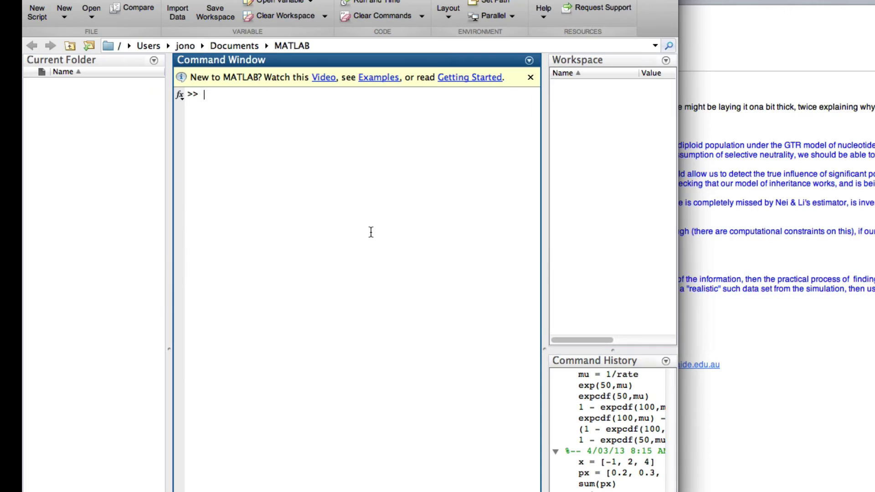
Define x = [-1,2,4] in MATLAB and display it
text(x = [)
key(super+Tab)
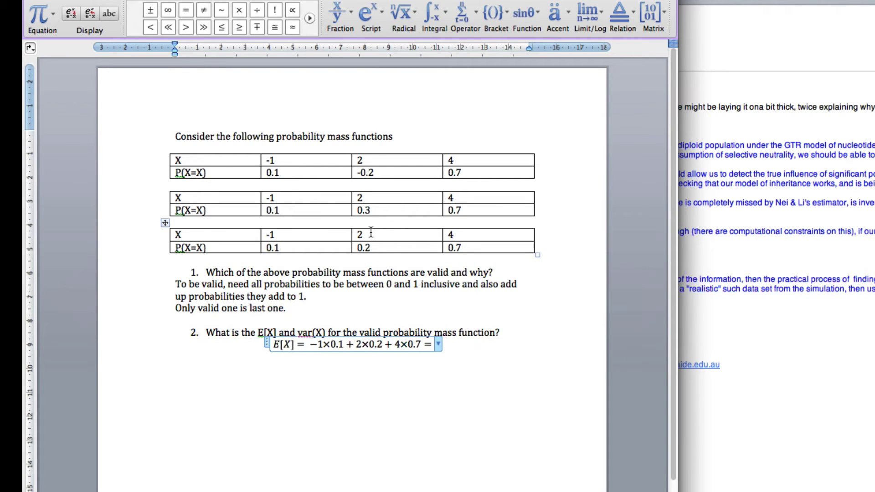
key(super+Tab)
text(-1)
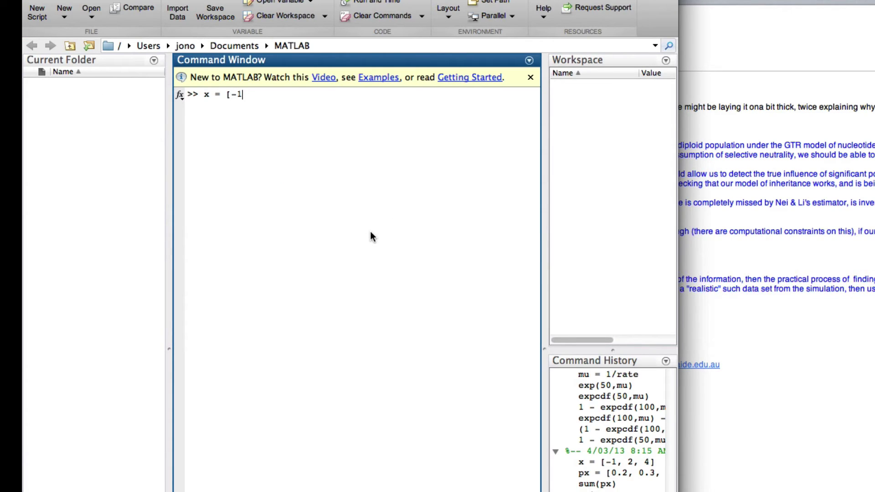
text(,2,4])
key(Return)
text(x)
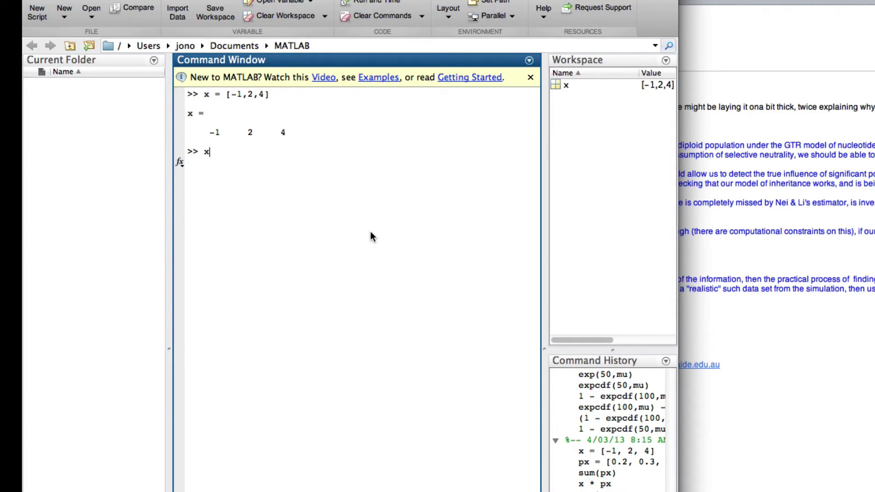
key(Return)
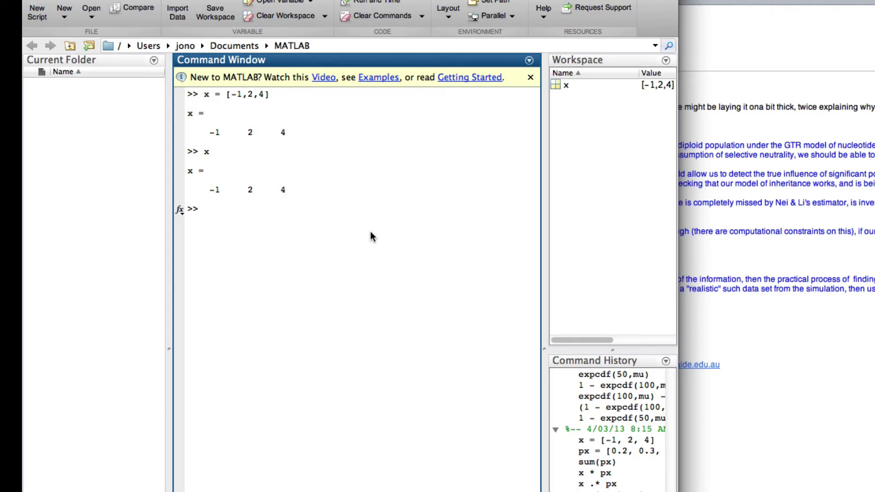
Define px = [0.1,0.2,0.7], checking the probabilities against the Word document
text(px = [)
key(super+Tab)
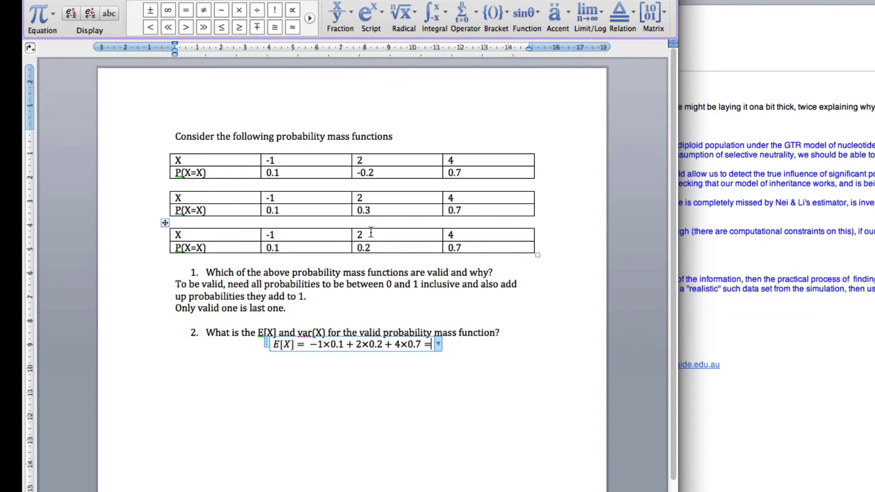
key(super+Tab)
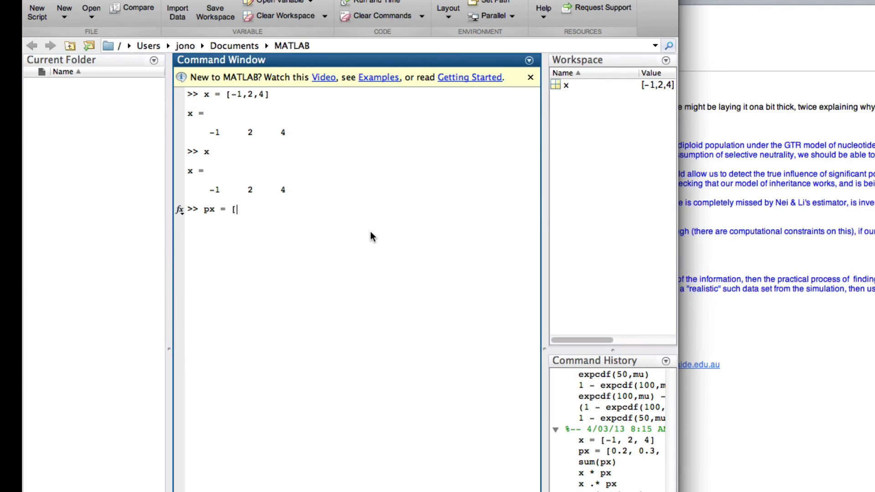
text(0.1,)
text(2,0.7])
key(Return)
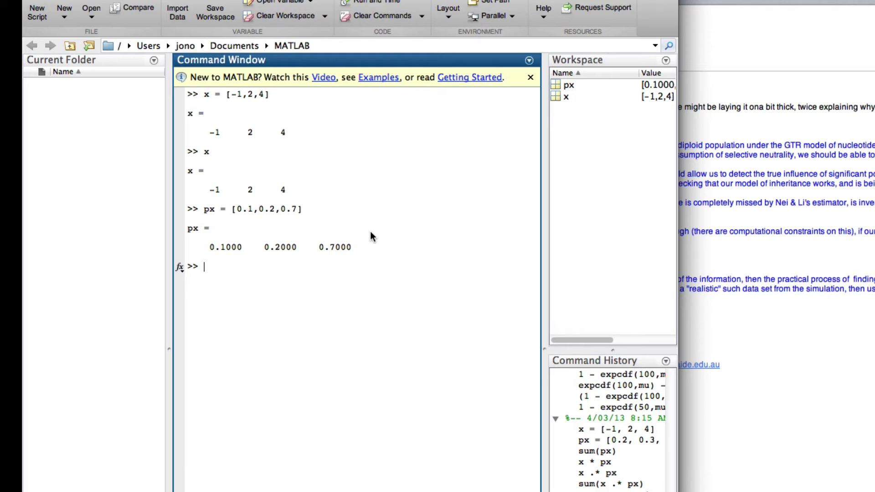
Compute the elementwise products x .* px after x * px fails, then start wrapping it in sum()
text(x * px)
key(Return)
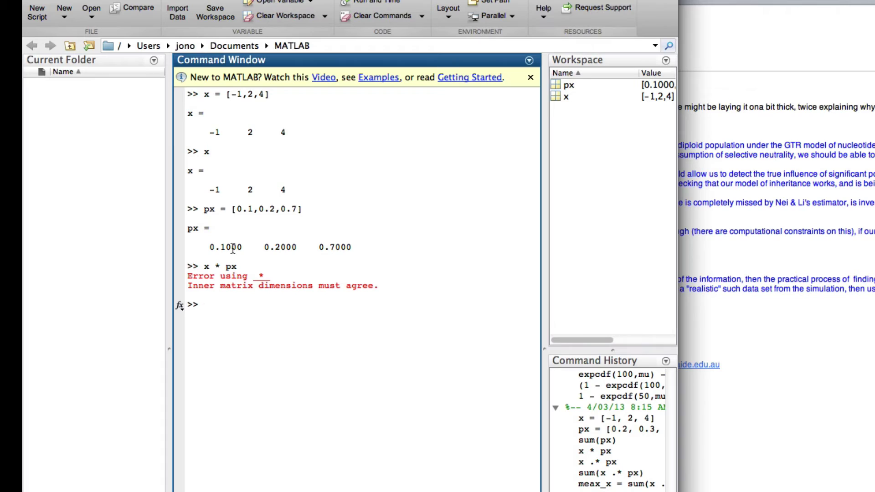
text(x .* px)
key(Return)
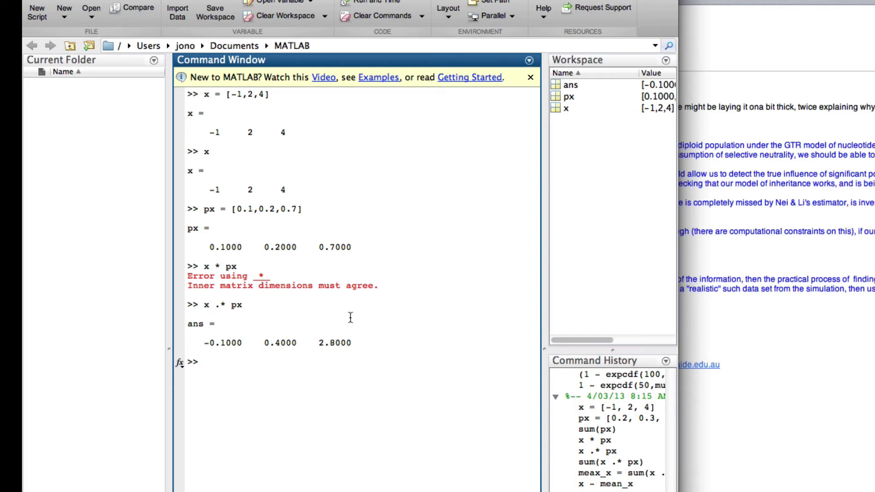
key(Up)
text(sum()
text())
Run sum(x .* px) and enter the result 3.1 after the E[X] equation's equals sign
key(Return)
key(super+Tab)
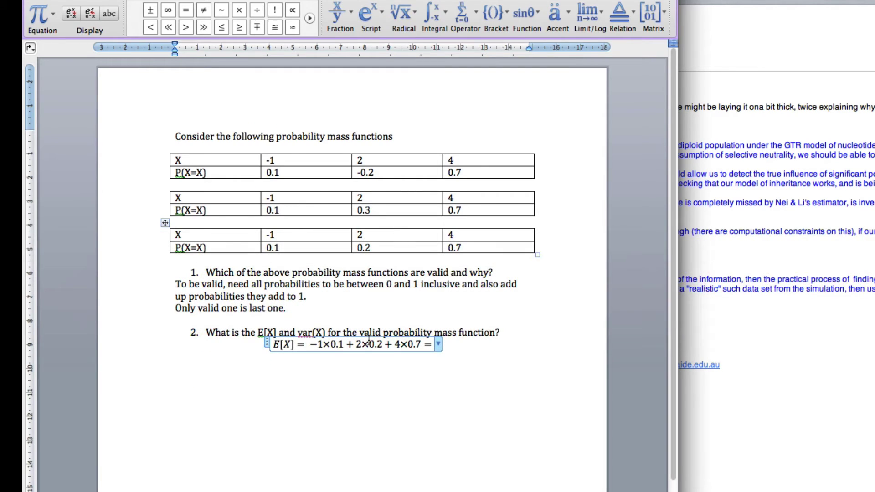
text(3.1)
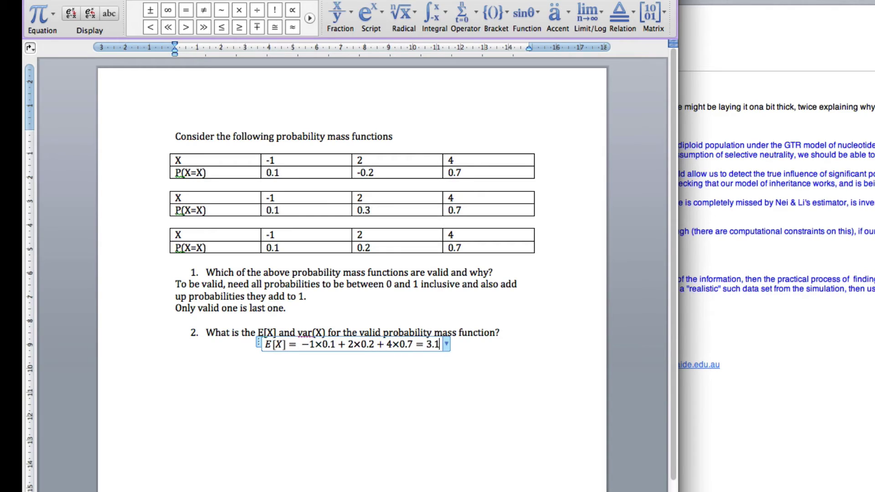
key(Return)
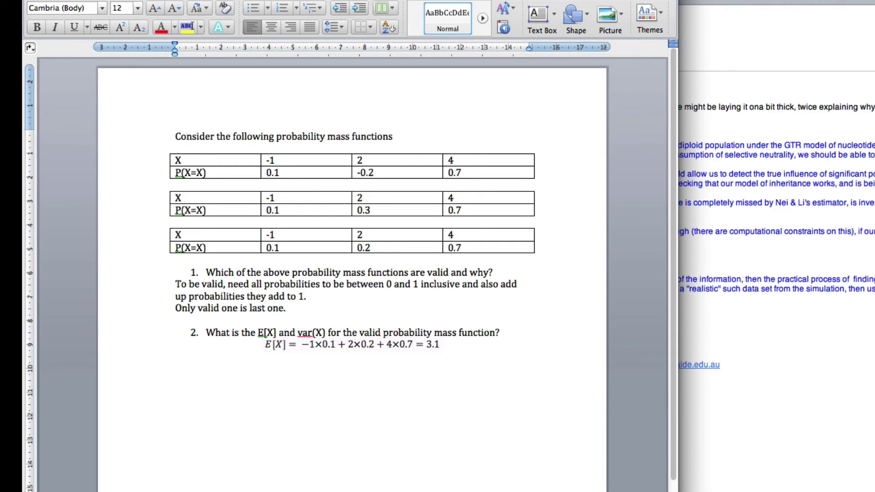
key(super+Tab)
key(super+Tab)
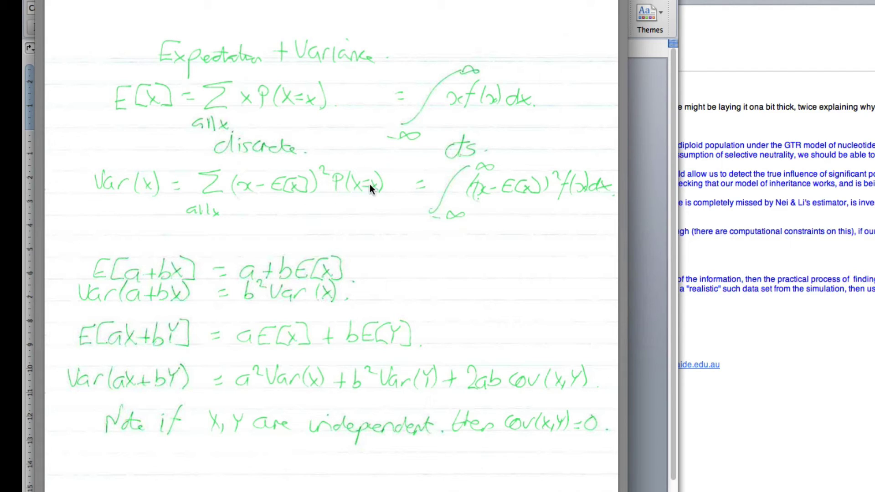
key(super+Tab)
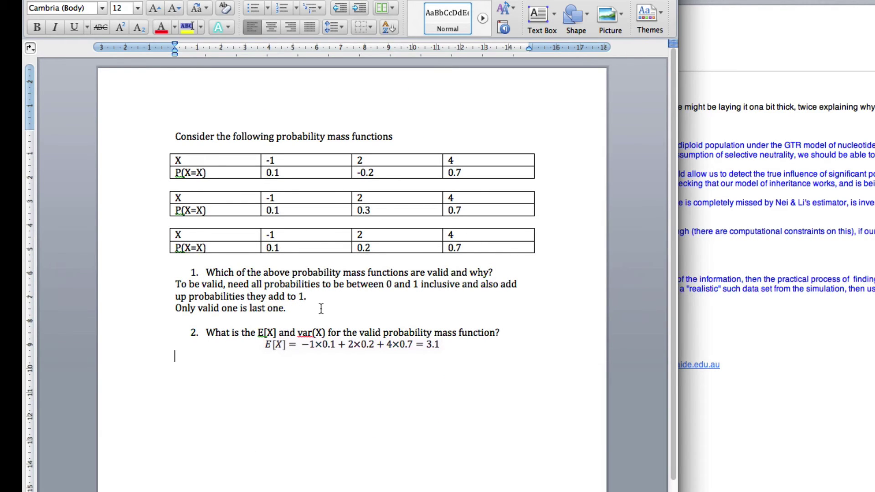
Insert the equation var(X) = (−1−3.1)²×0.1 + (2−3.1)²×0.2 + (4−3.1)²×0.7 =
key(ctrl+equal)
text(var)
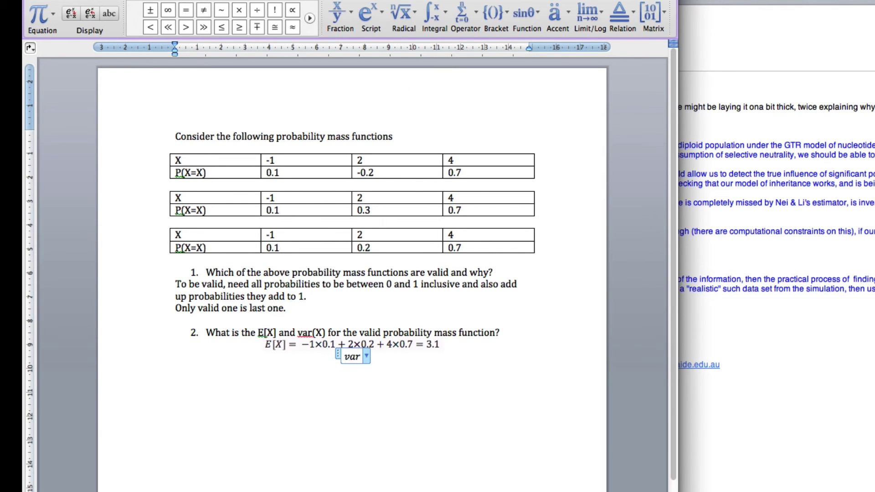
text((X))
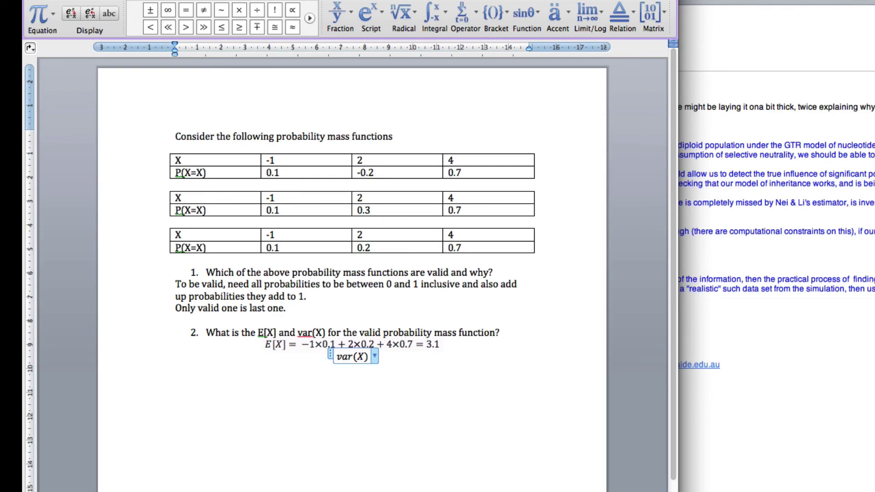
text( =()
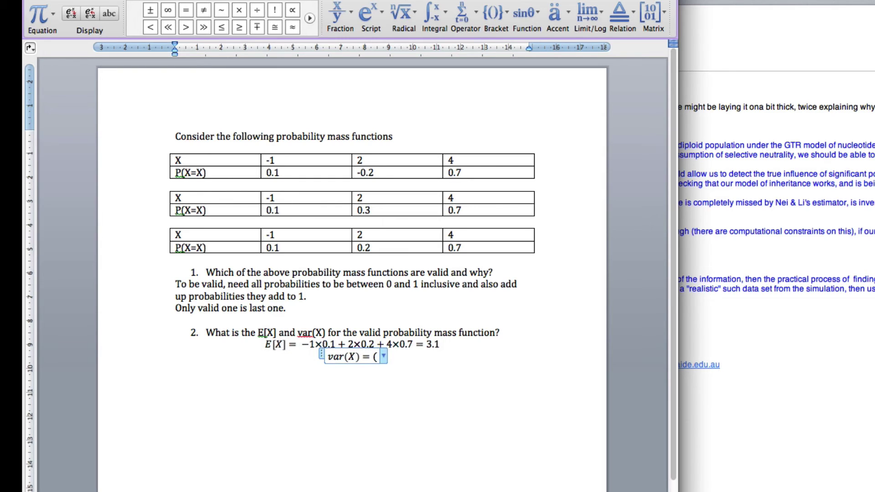
text(-1)
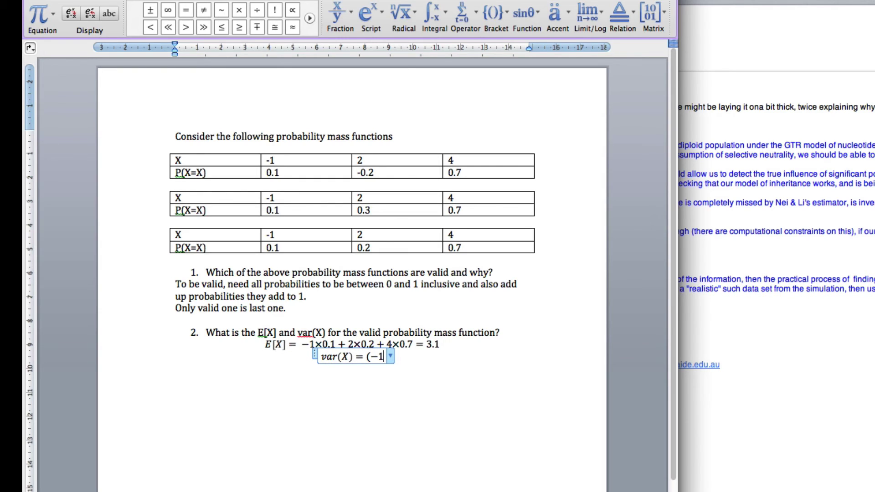
text(-)
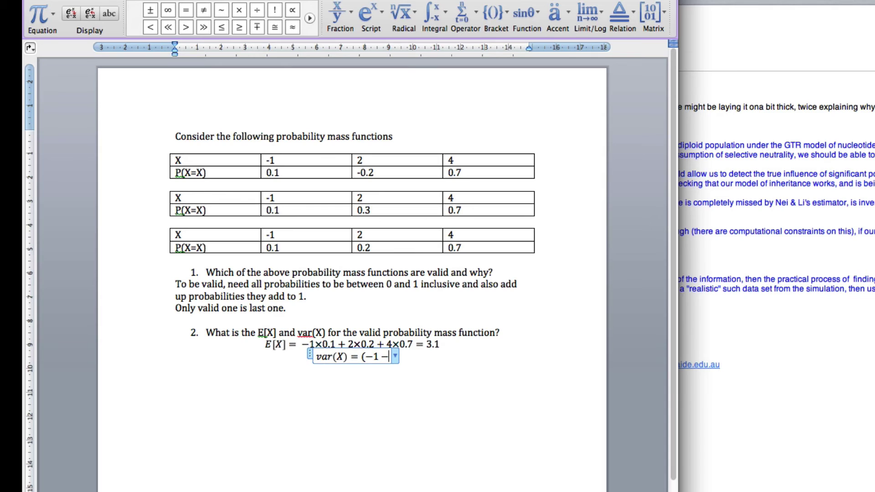
text(3.1))
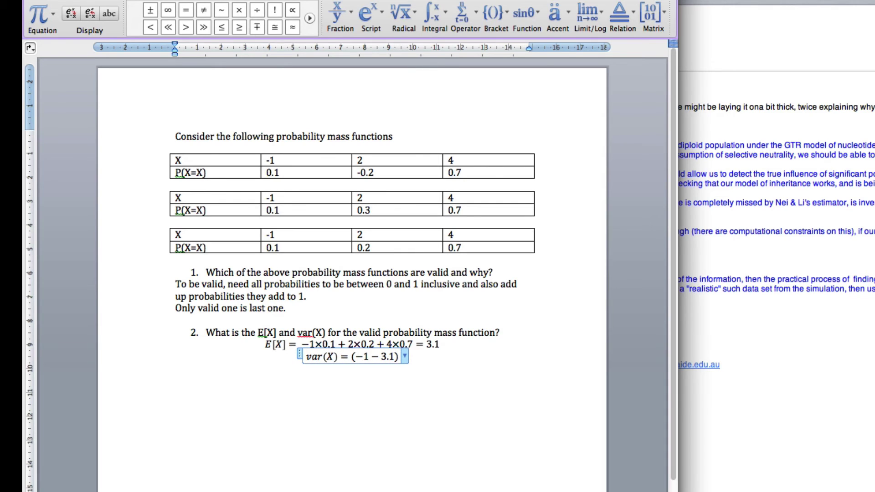
text(^2)
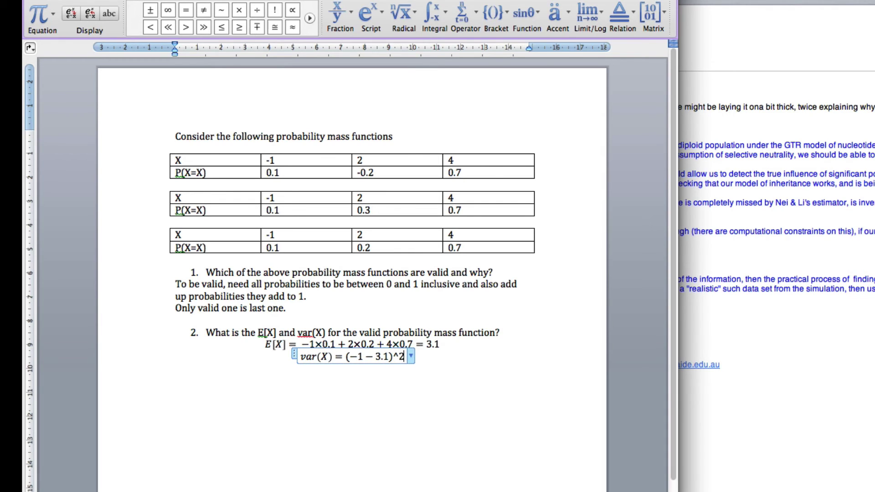
key(space)
text(imes )
text(0.1)
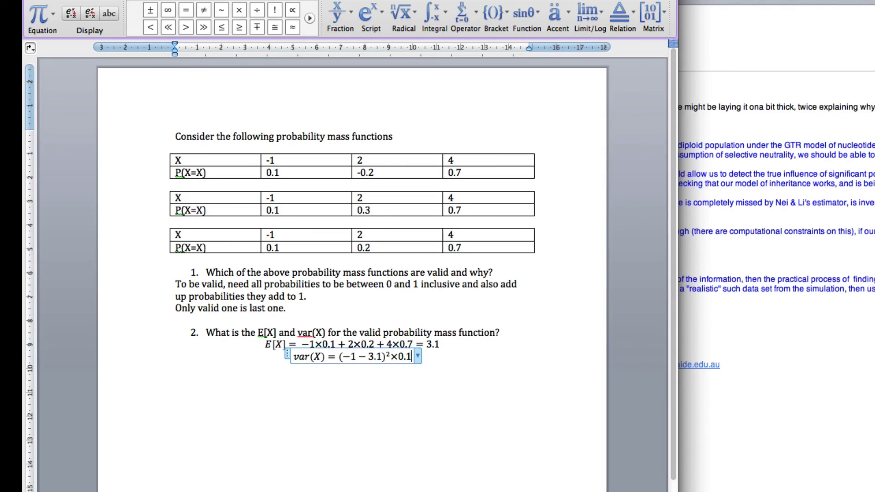
text(+)
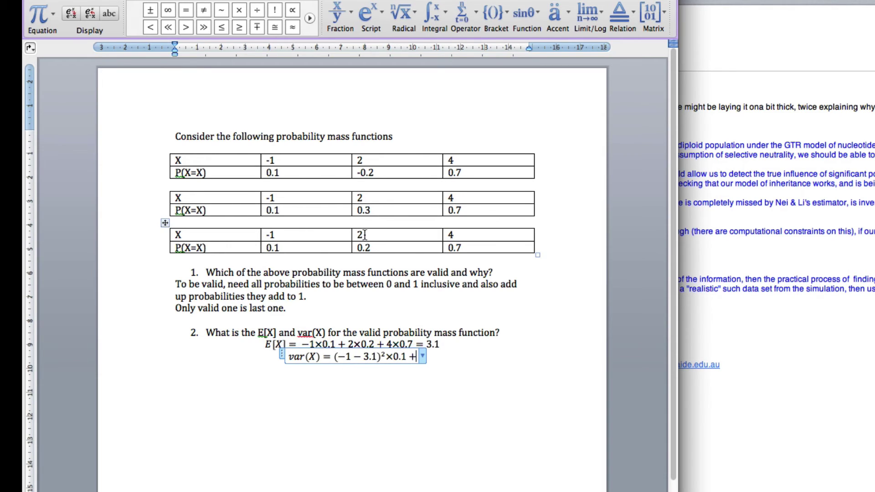
text((2-)
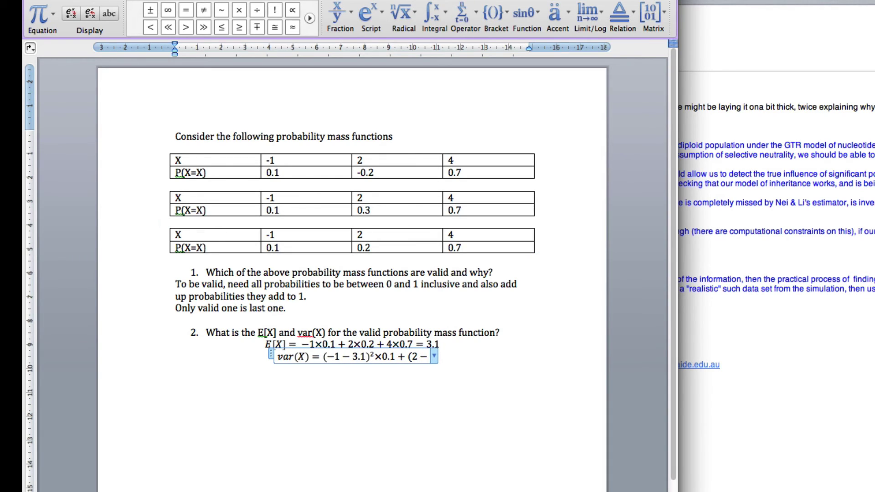
text(3.1)^)
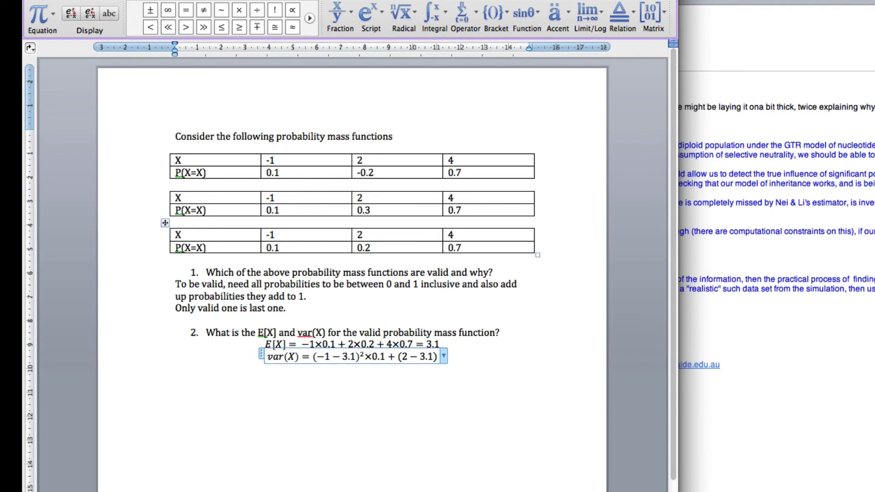
text(2 )
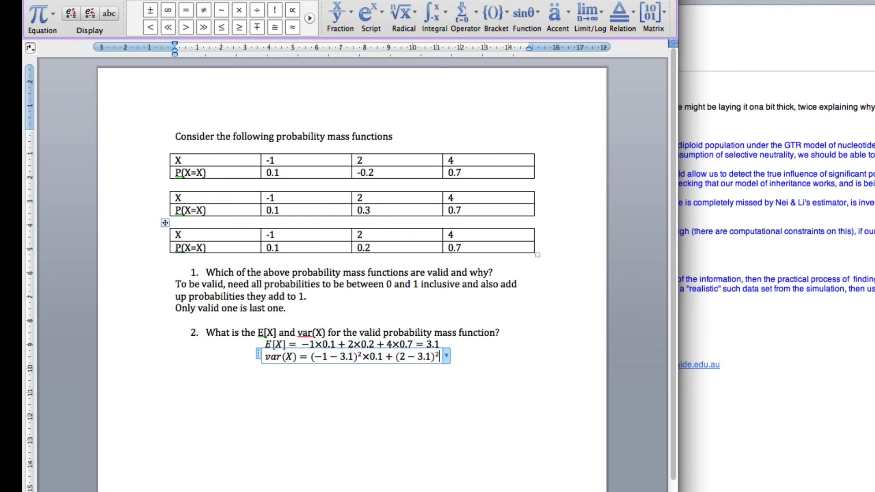
text(\times)
key(BackSpace)
key(BackSpace)
key(BackSpace)
key(BackSpace)
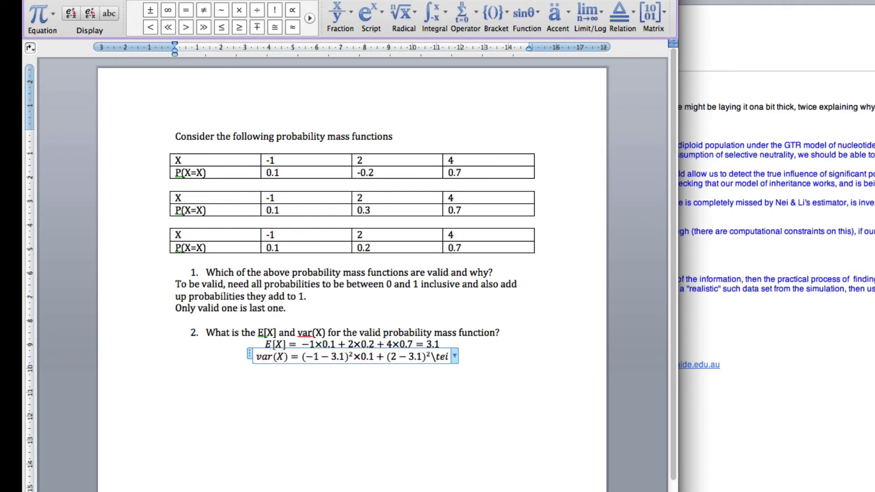
text(imes )
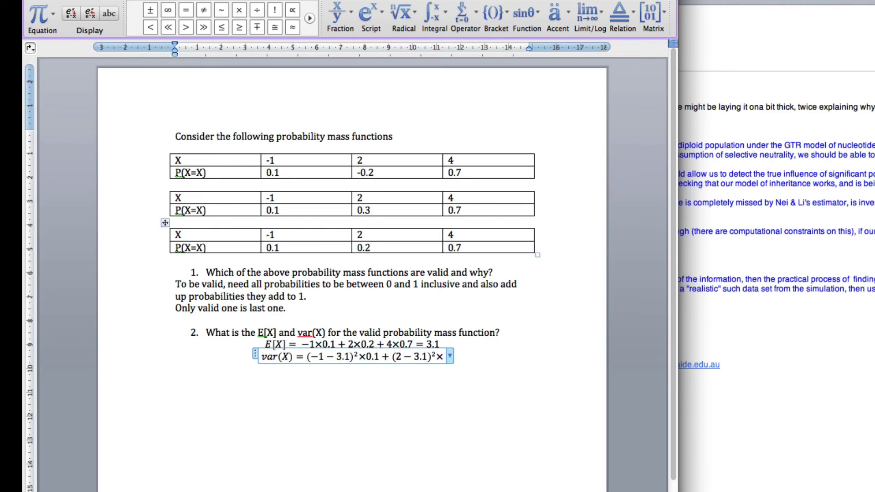
text(0.)
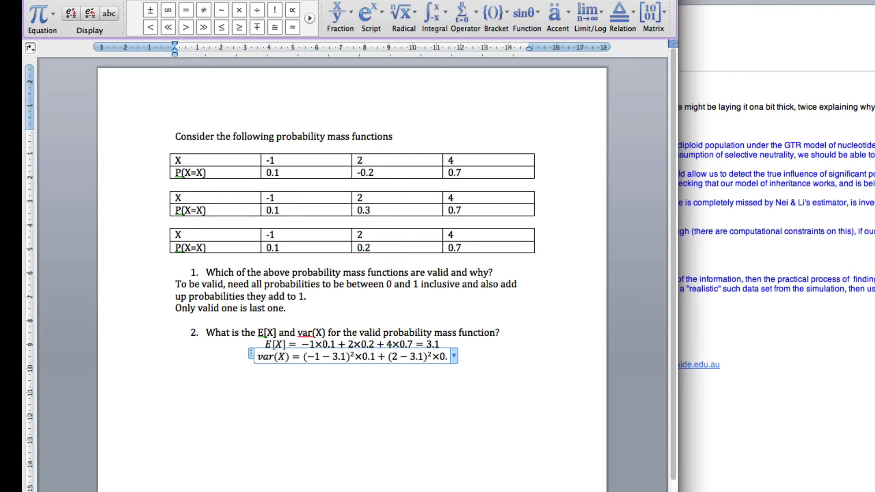
text(2+)
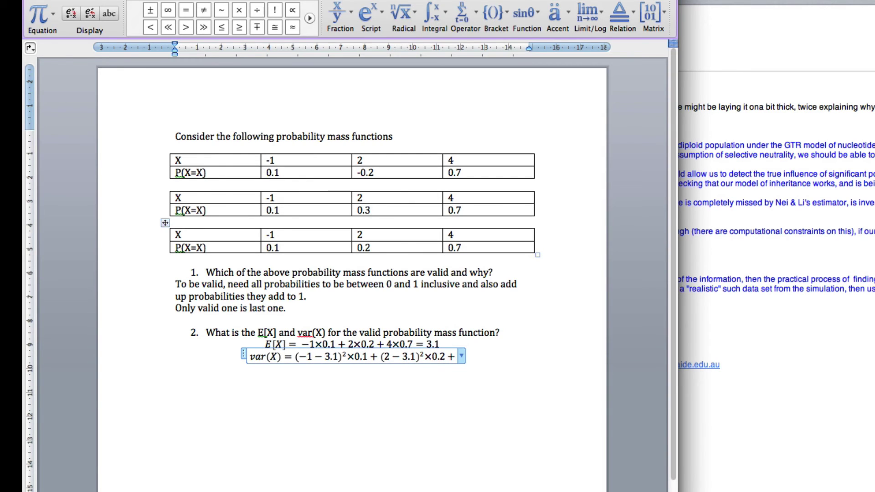
text((4)
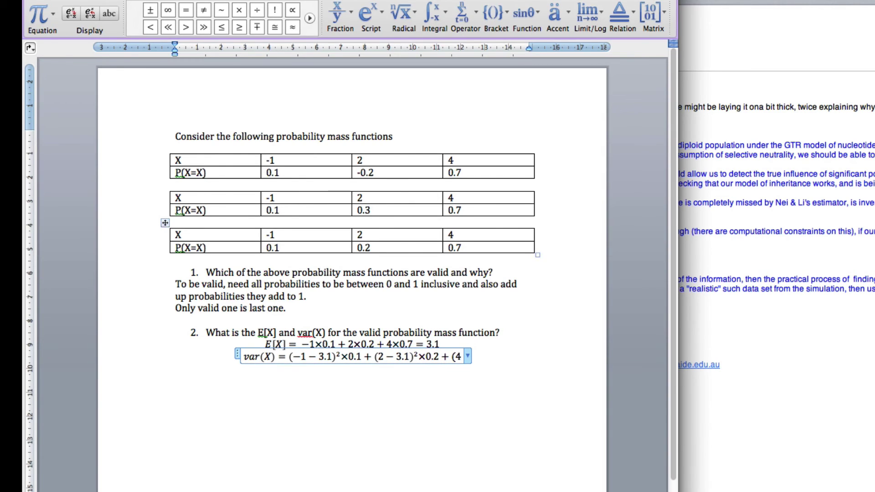
text(-3.1)
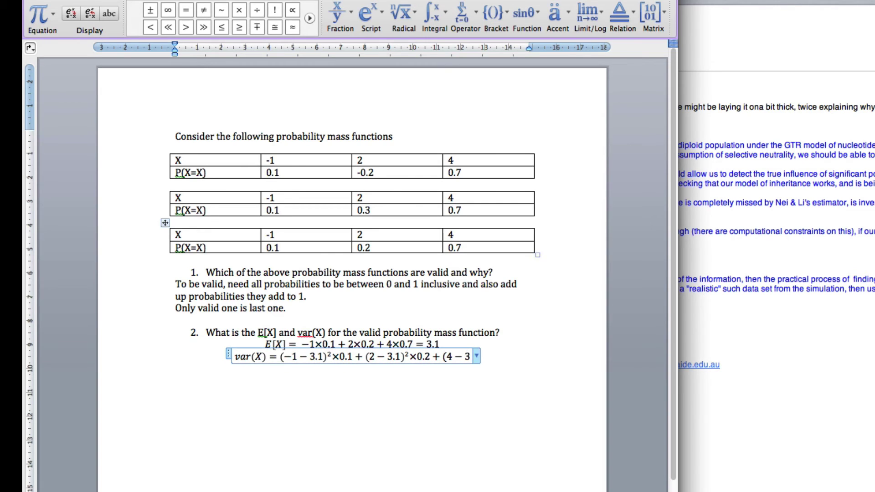
text()^)
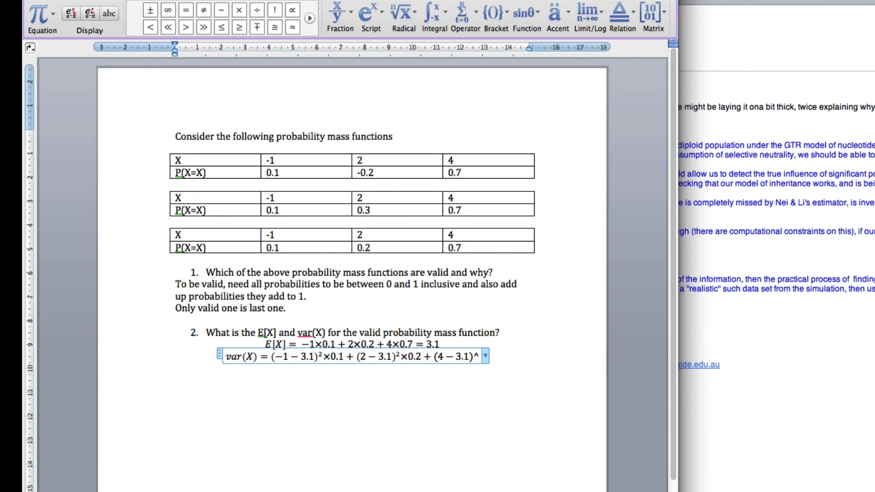
text(2 	imes)
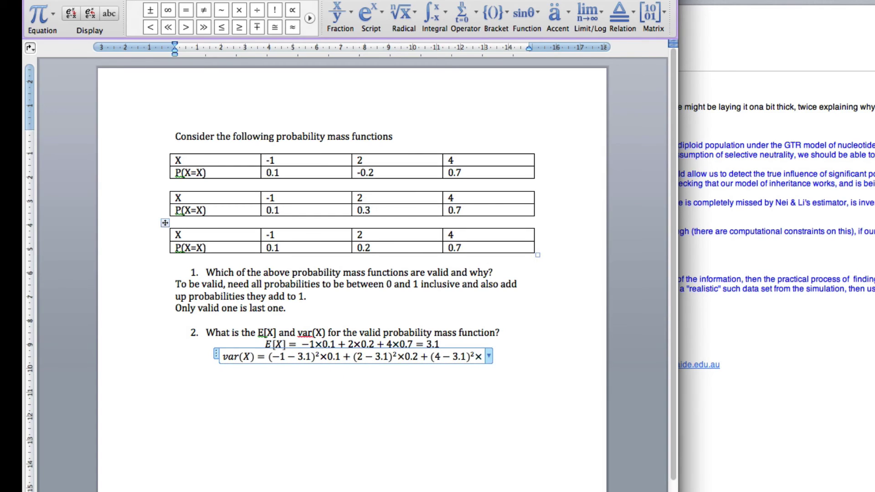
text( 0.7=)
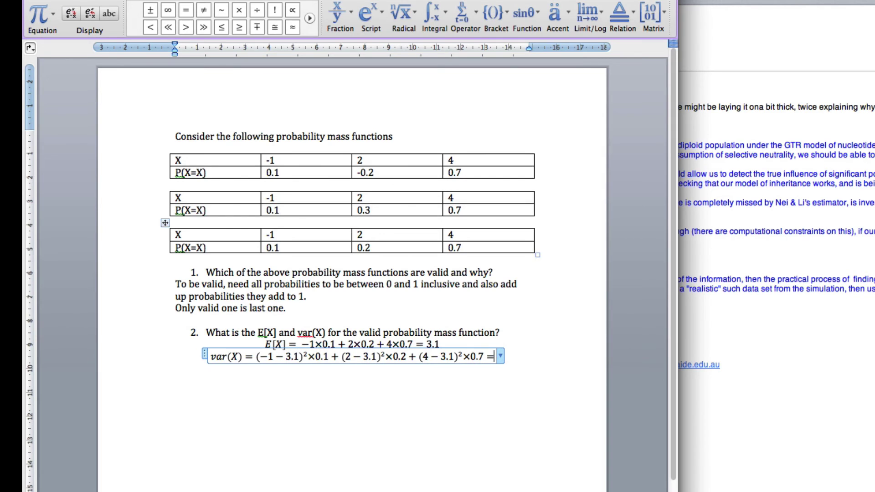
Save sum(x .* px) as mean_x = 3.1000 and compute x - mean_x (-4.1, -1.1, 0.9)
key(super+Tab)
key(super+Tab)
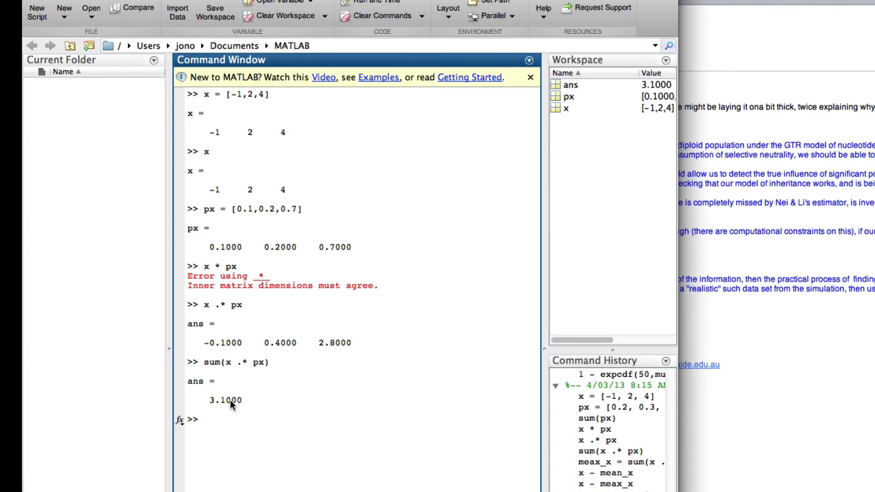
key(Up)
key(Left)
key(Left)
key(Left)
text(mean_x =)
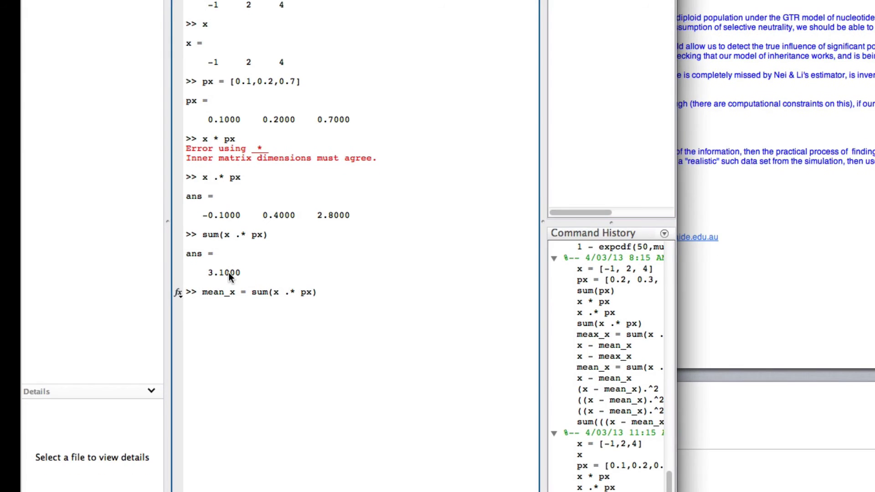
key(Return)
text(mean)
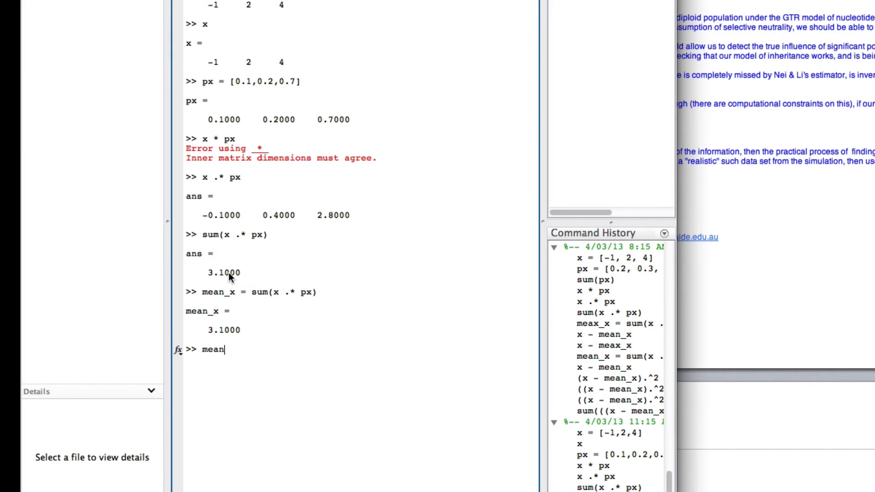
text(_x)
key(Return)
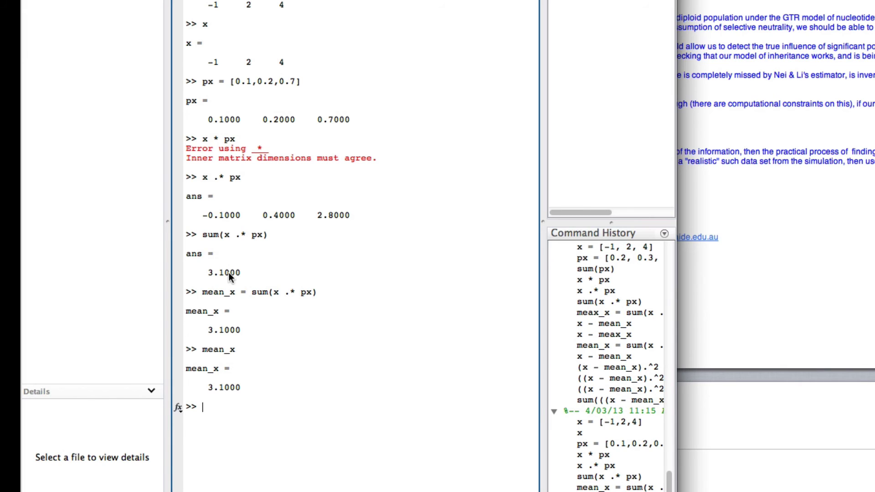
text(x - mean_x)
key(Return)
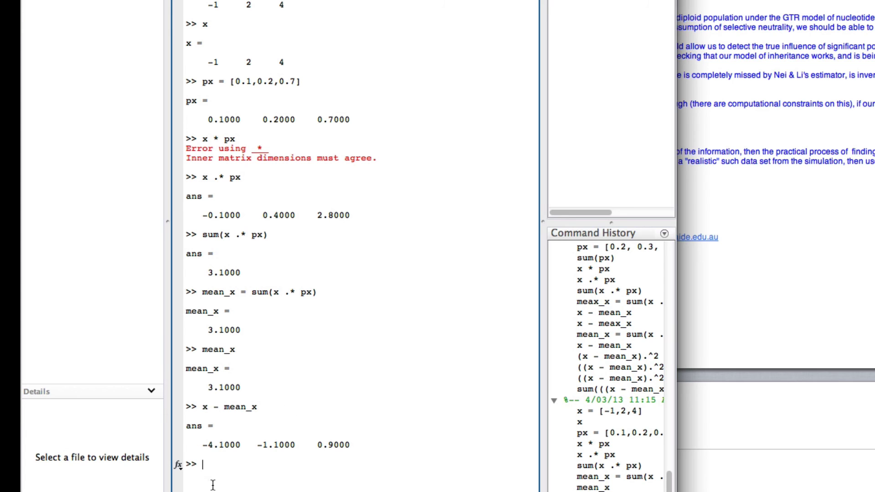
Square the deviations with (x - mean_x) .^ 2
key(Up)
key(Home)
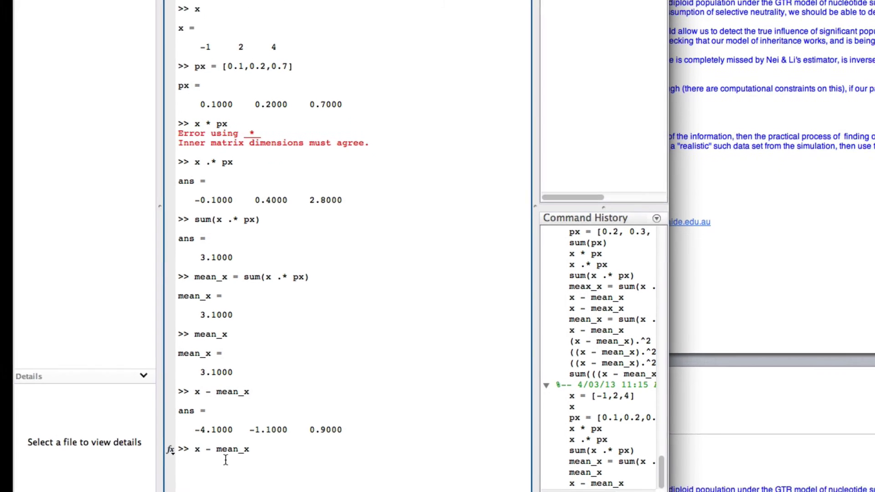
text(()
key(End)
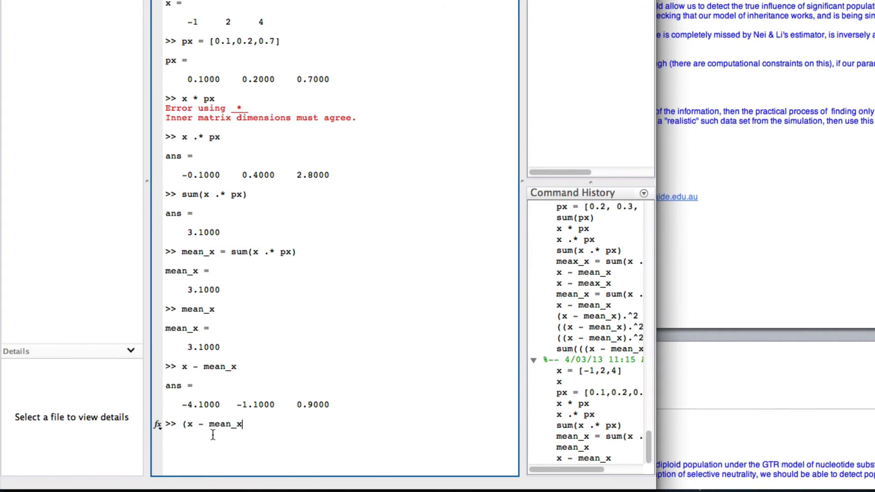
text() .^ 2)
key(Return)
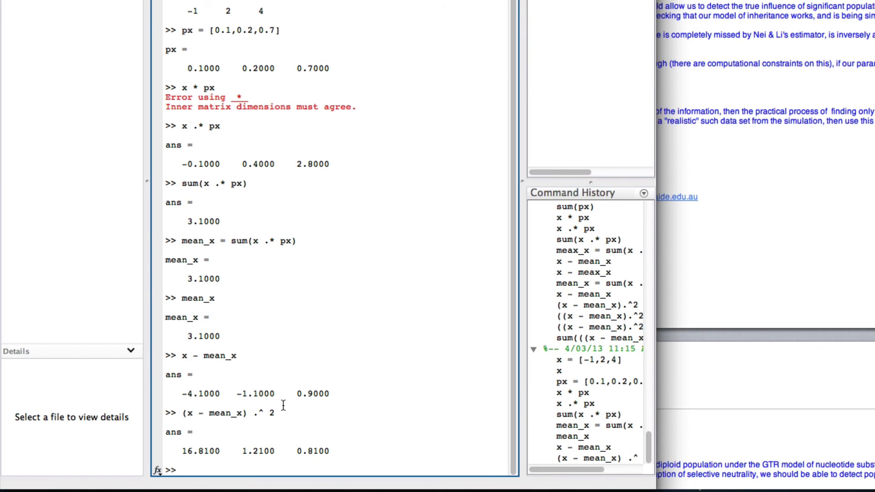
Weight the squared deviations by px, giving 1.6810, 0.2420 and 0.5670
key(Up)
text(()
key(End)
text() .* px)
key(Return)
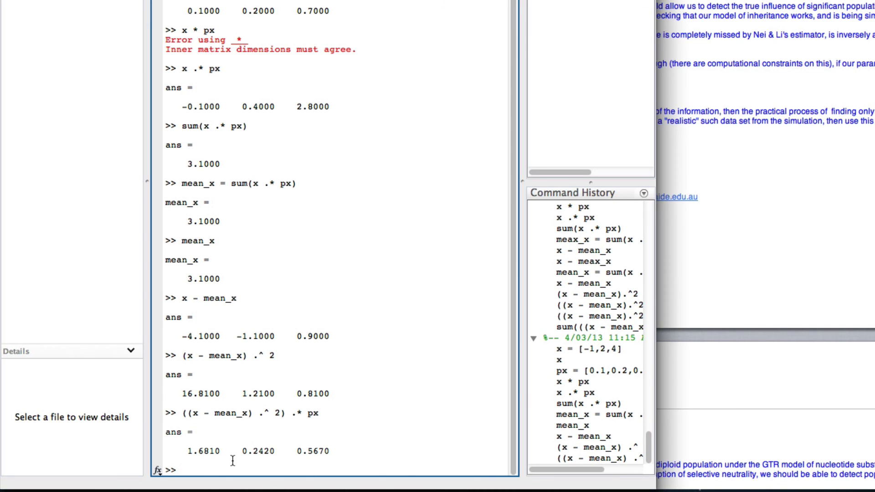
Sum the weighted squared deviations to get the variance 2.4900
key(Up)
text(sum()
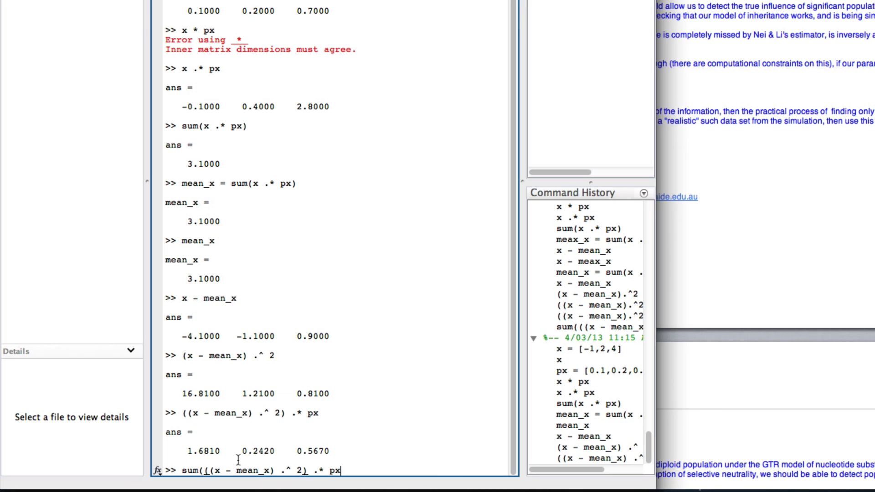
key(End)
text())
key(Return)
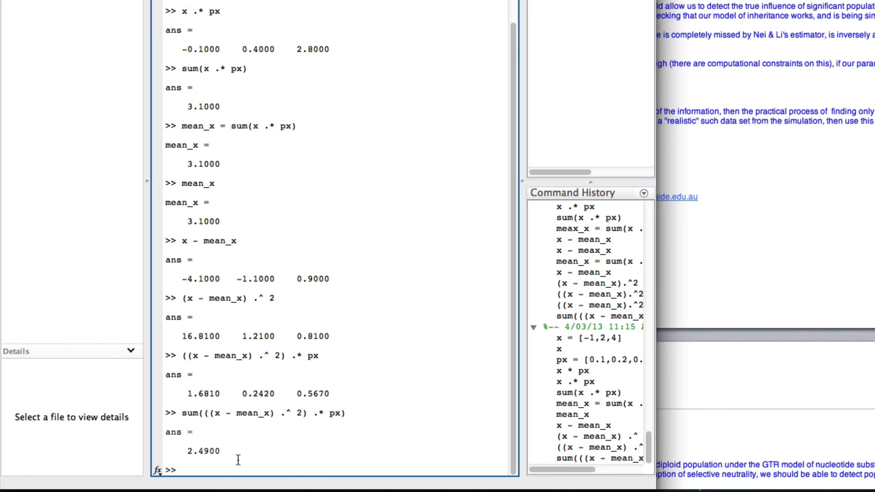
Copy MATLAB's 2.4900 into the end of Word's var(X) equation and exit the equation
drag(187, 451, 223, 452)
click(223, 436)
key(super+Tab)
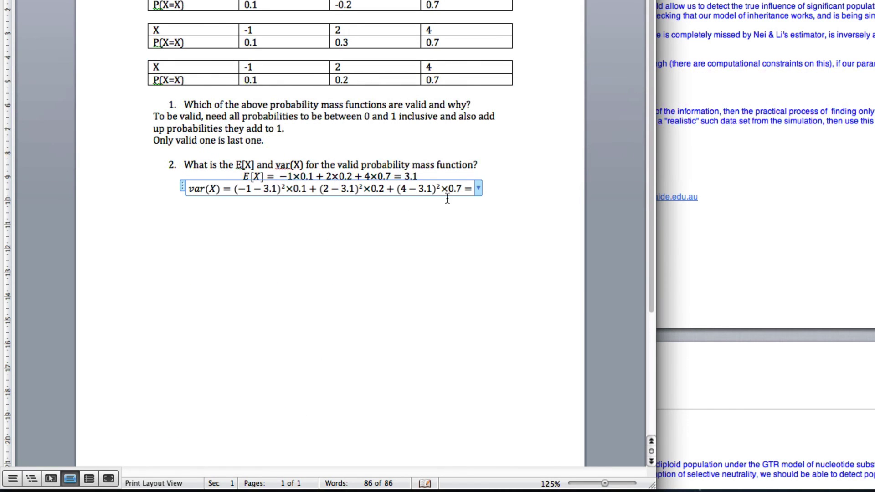
click(470, 189)
key(super+v)
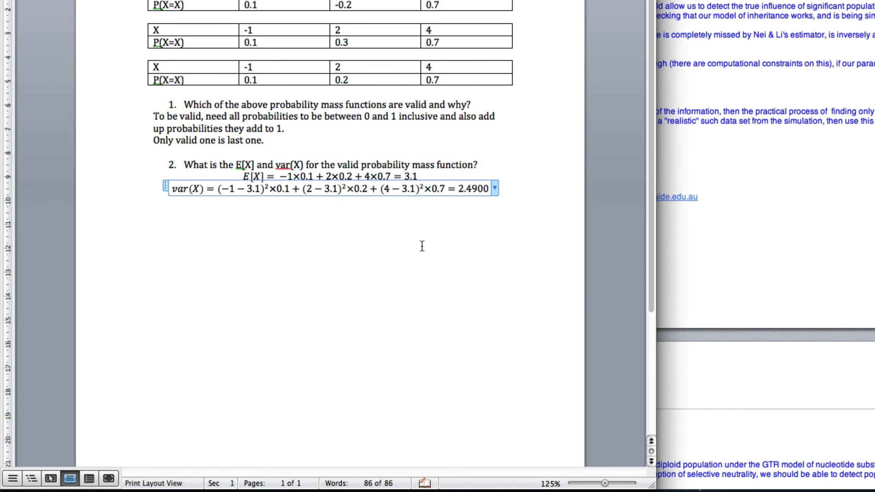
key(Right)
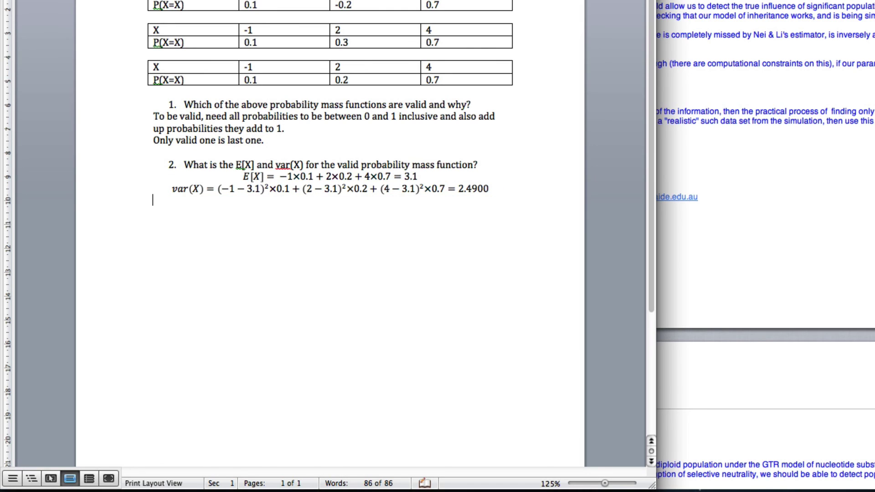